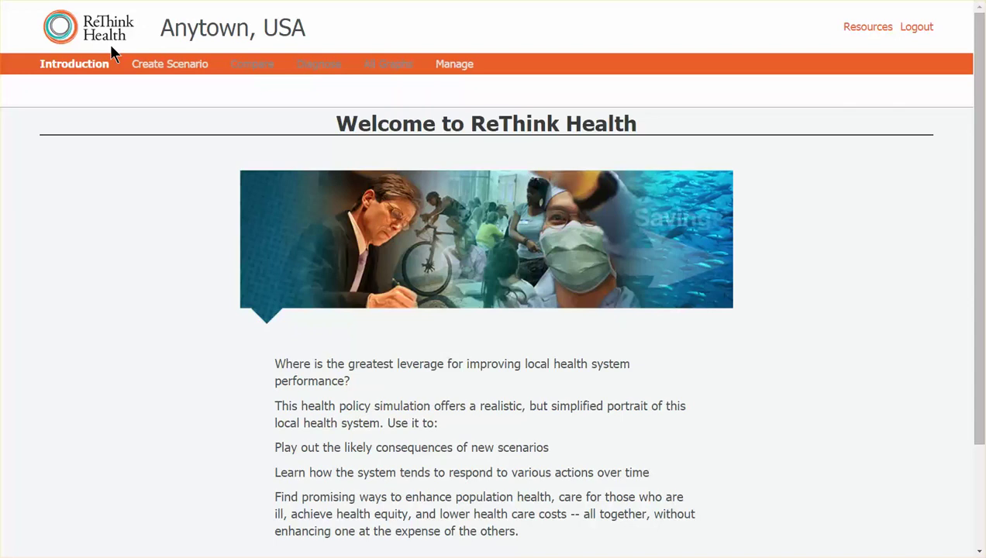
- Open scenario creation and review the available initiatives and funding sources, plus the model assumptions
click(178, 66)
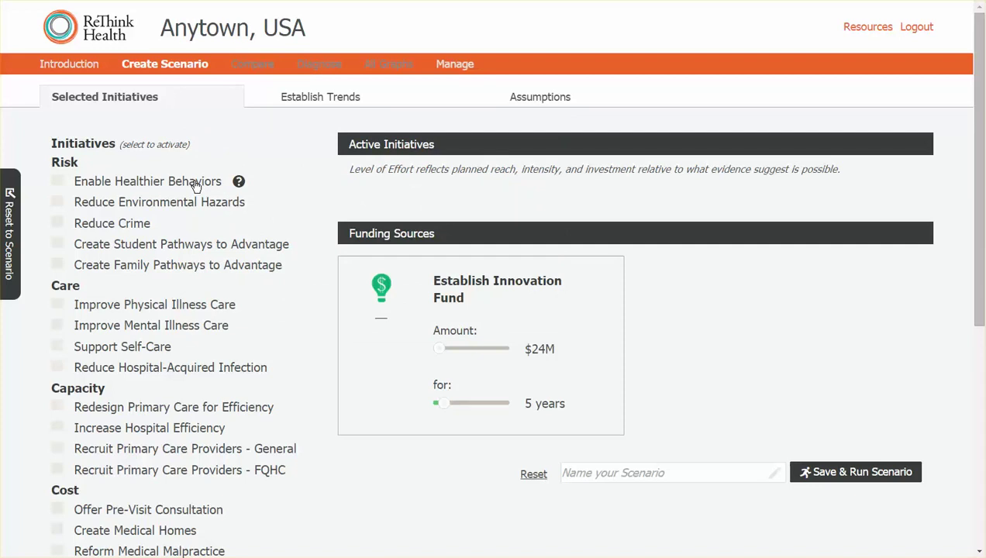
mouse_move(239, 184)
click(979, 521)
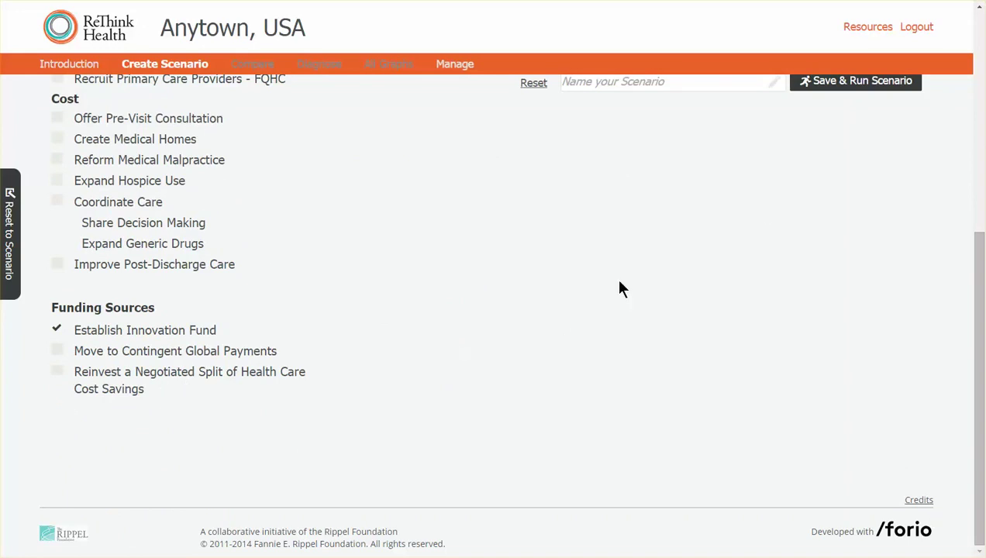
click(979, 96)
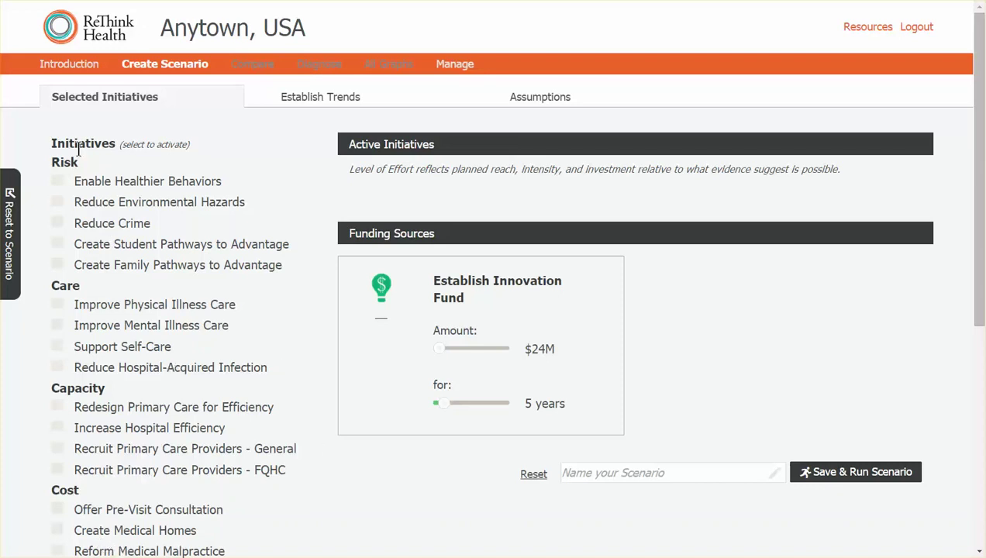
mouse_move(142, 183)
mouse_move(240, 182)
click(538, 104)
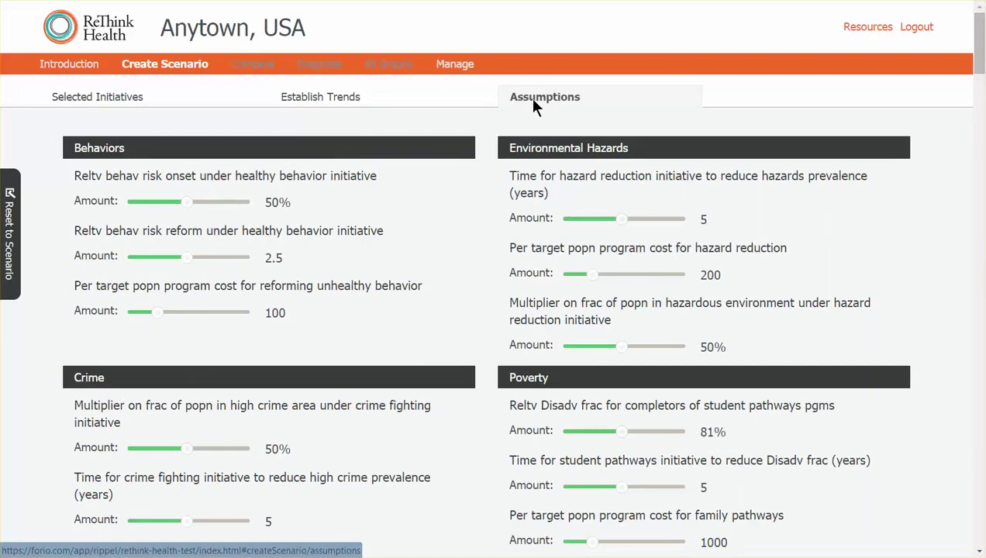
click(136, 99)
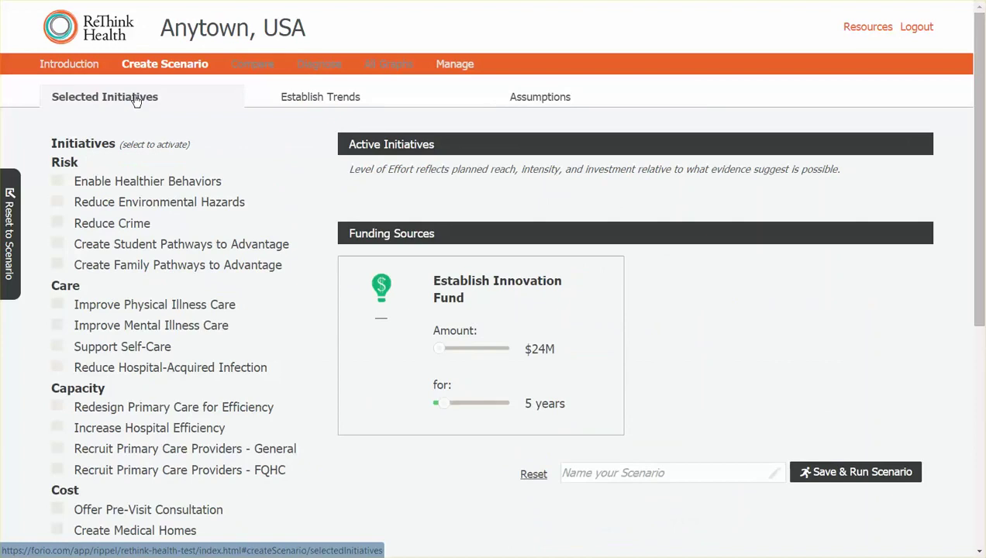
- Activate the Enable Healthier Behaviors initiative with its level of effort at 100%
click(58, 183)
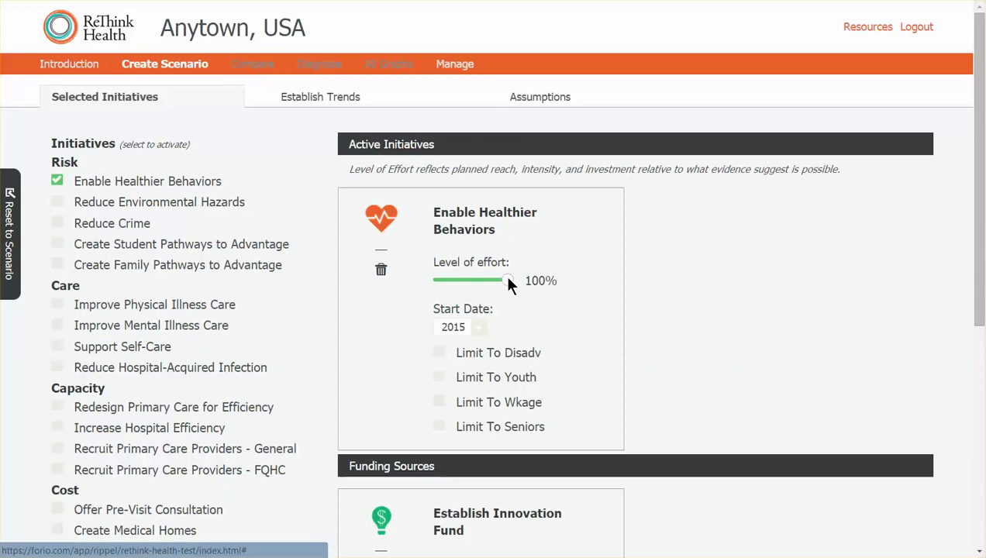
mouse_move(508, 282)
mouse_down()
mouse_move(452, 284)
mouse_move(519, 286)
mouse_up()
- Try limiting the Enable Healthier Behaviors initiative to disadvantaged people and youth, and check its available start dates
click(439, 352)
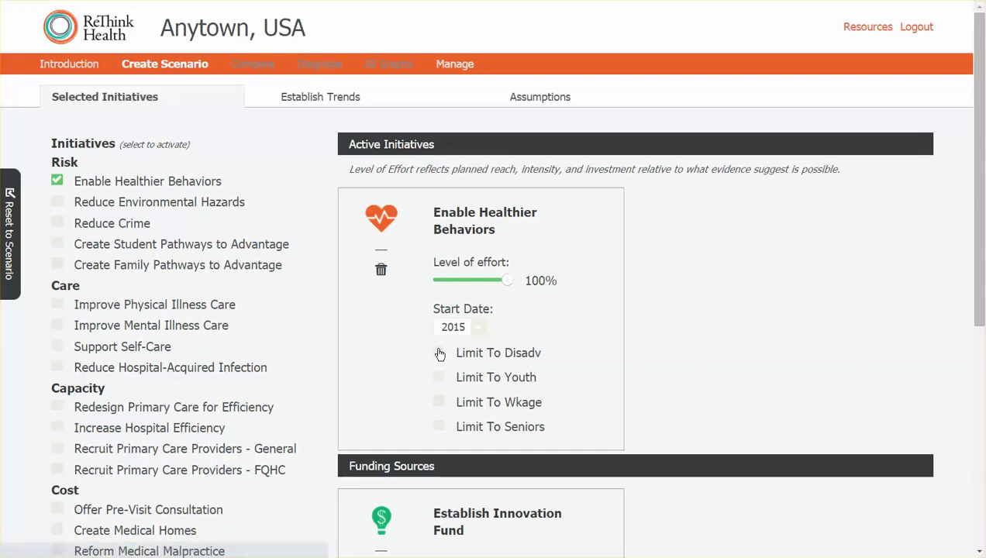
click(438, 353)
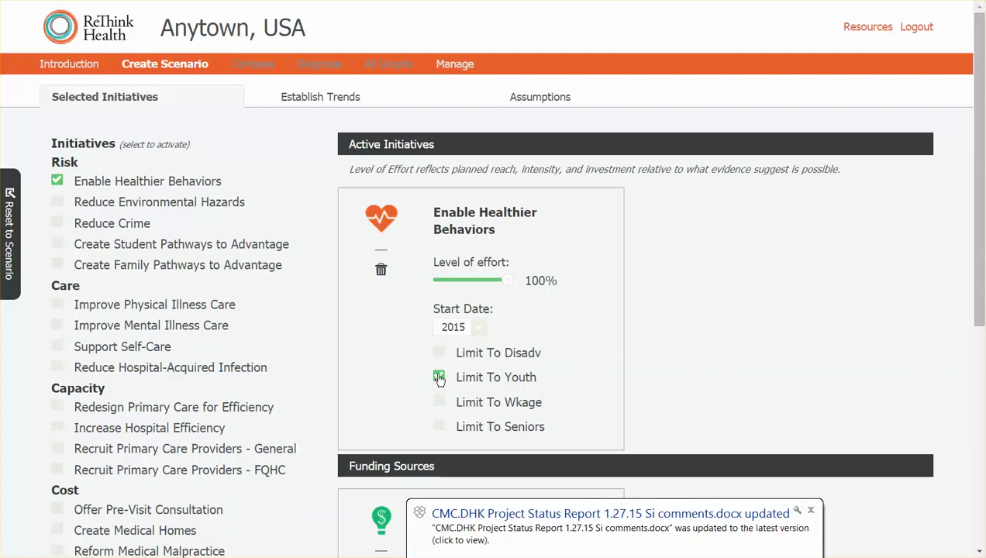
click(439, 378)
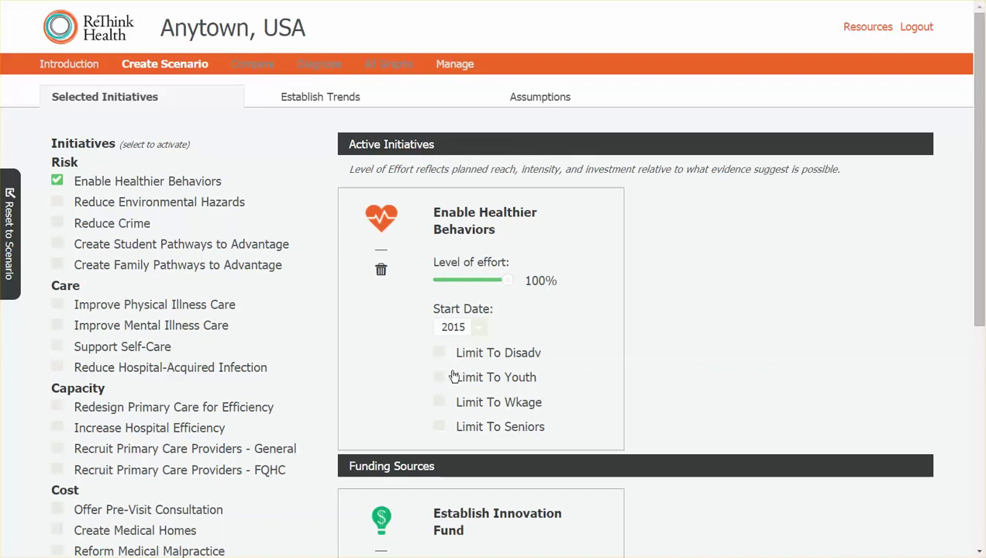
click(480, 332)
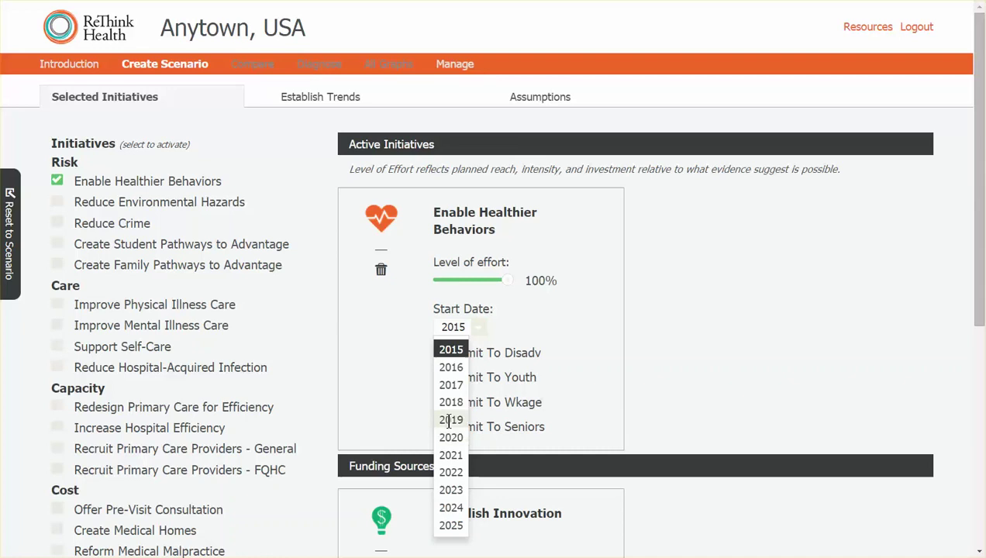
click(467, 353)
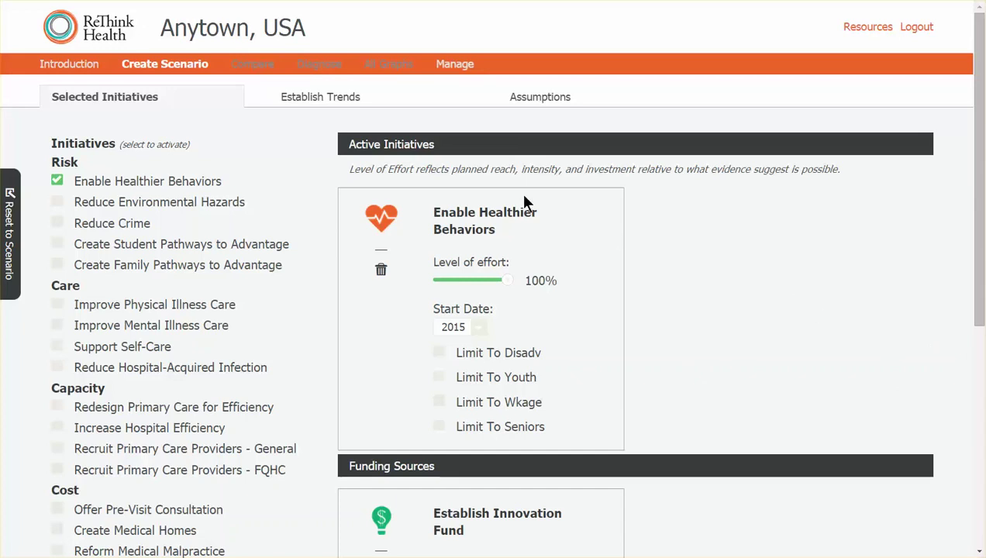
- Review the trend settings for the scenario, from local economic trends through healthcare inflation to the hospital occupancy goal
click(318, 100)
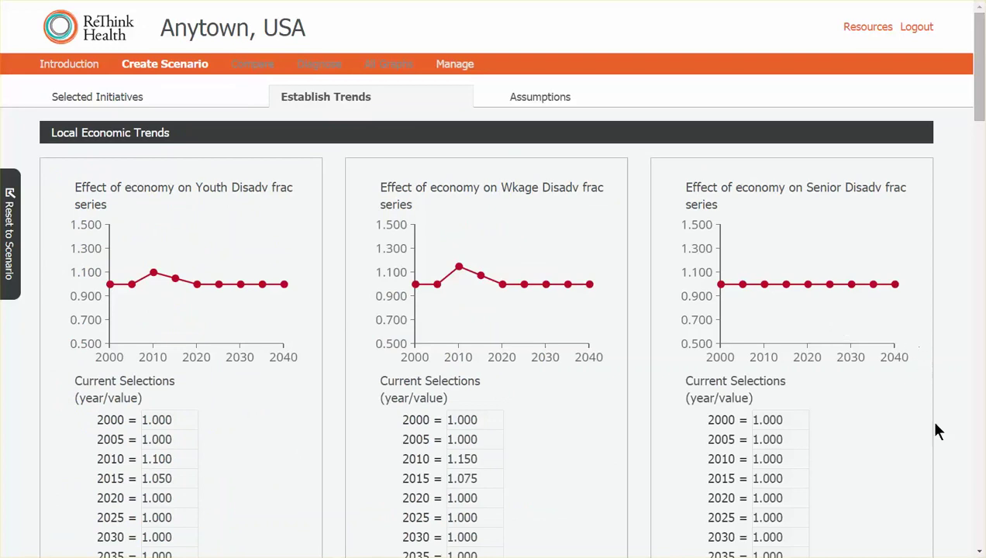
click(981, 552)
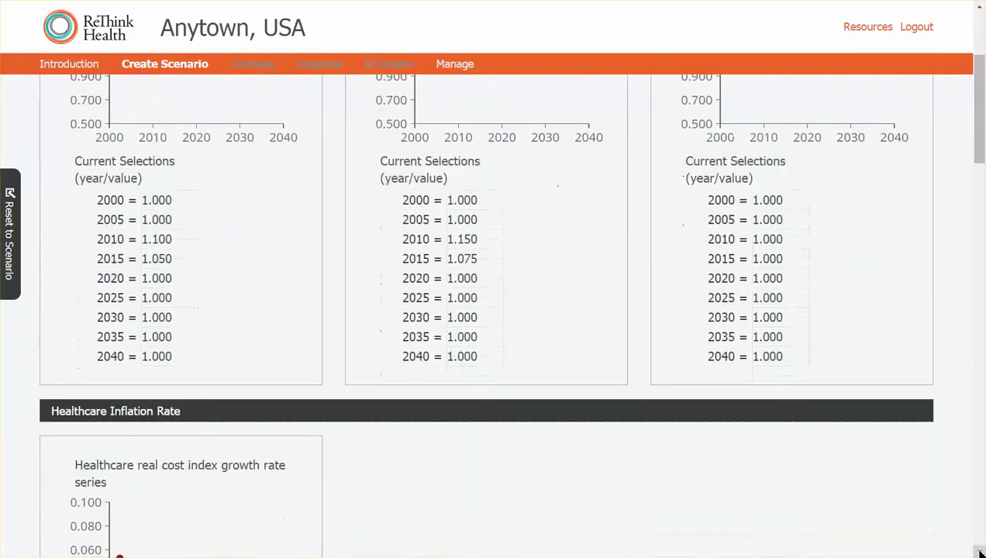
scroll(981, 552, down, 5)
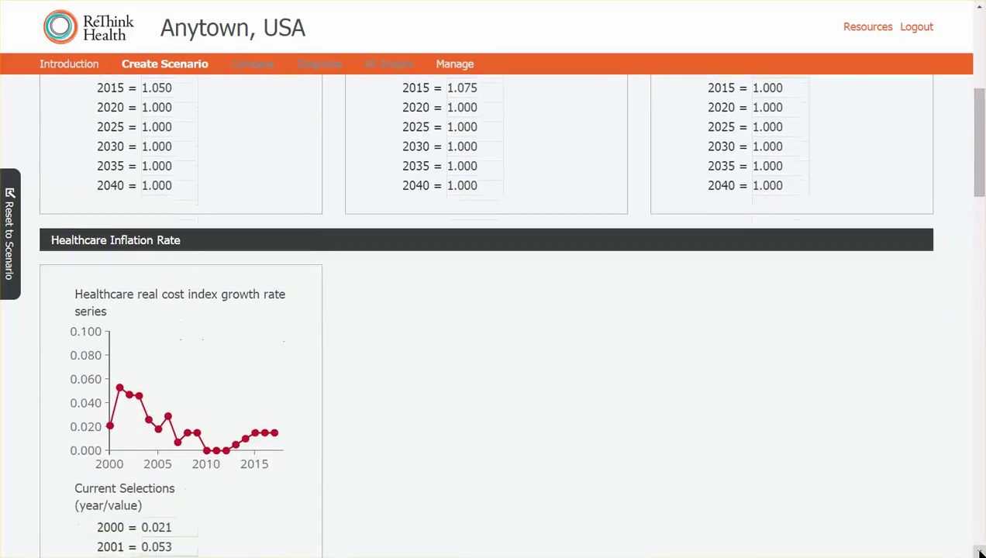
scroll(981, 552, down, 6)
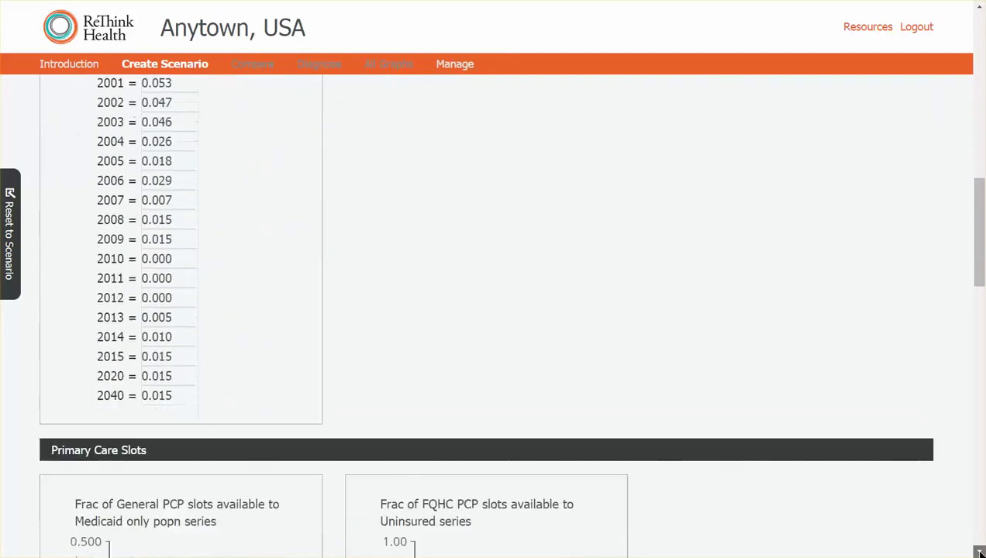
scroll(981, 552, down, 10)
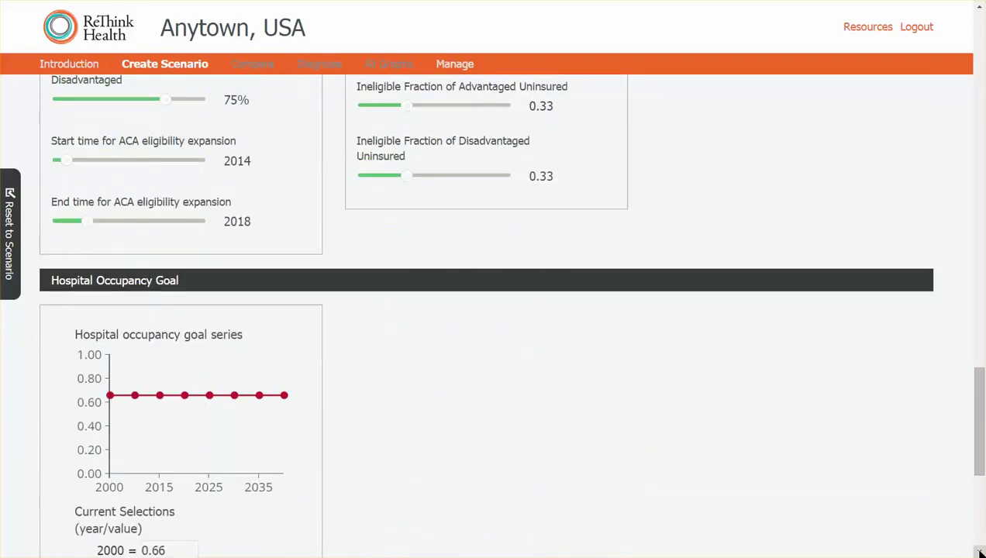
scroll(981, 552, down, 4)
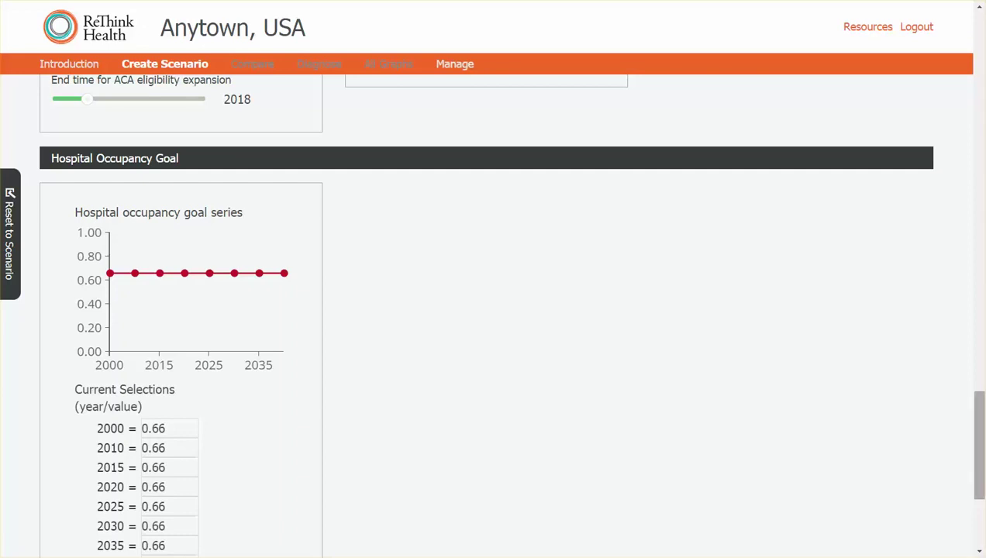
drag(979, 428, 978, 51)
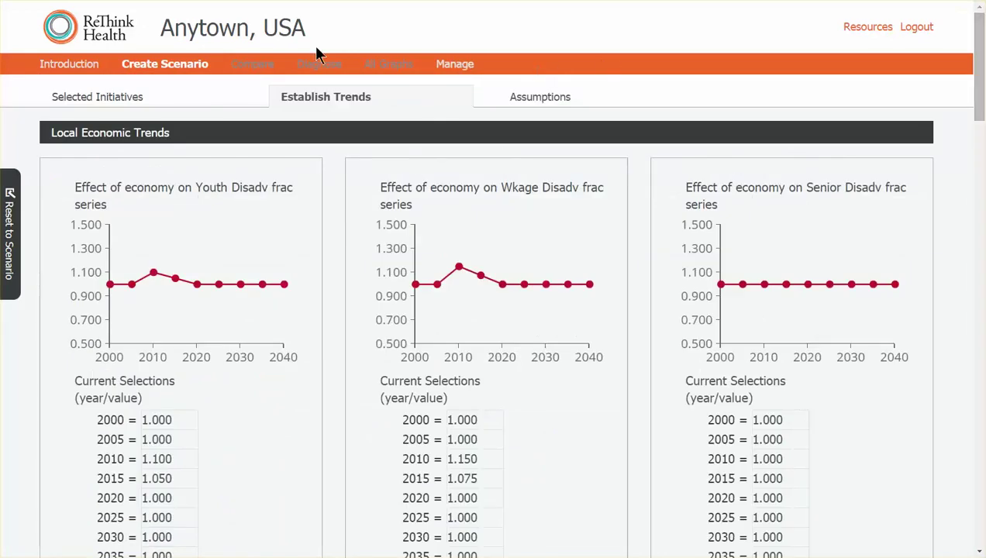
- Return to the selected initiatives, name the scenario "Healthy Behaviors", and save and run it
click(75, 100)
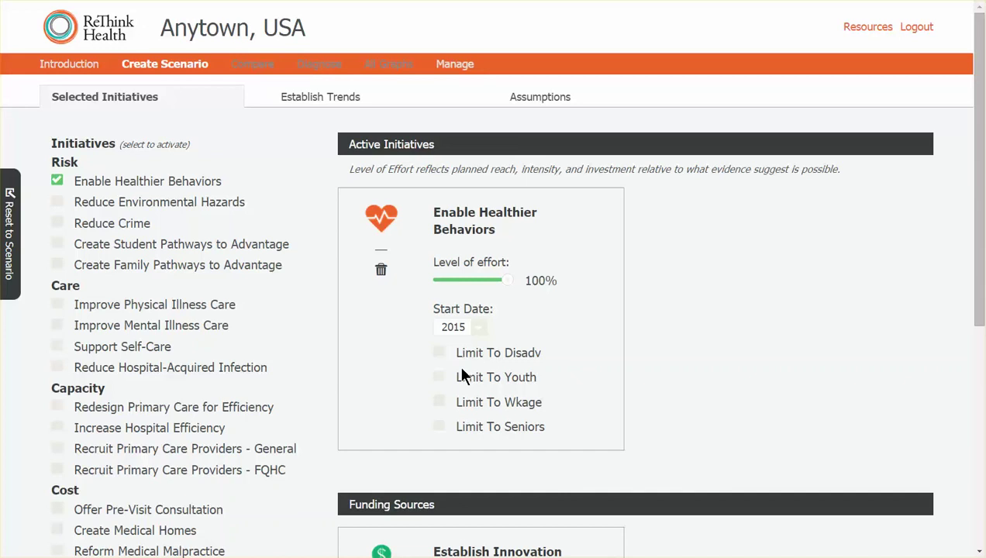
drag(978, 310, 975, 546)
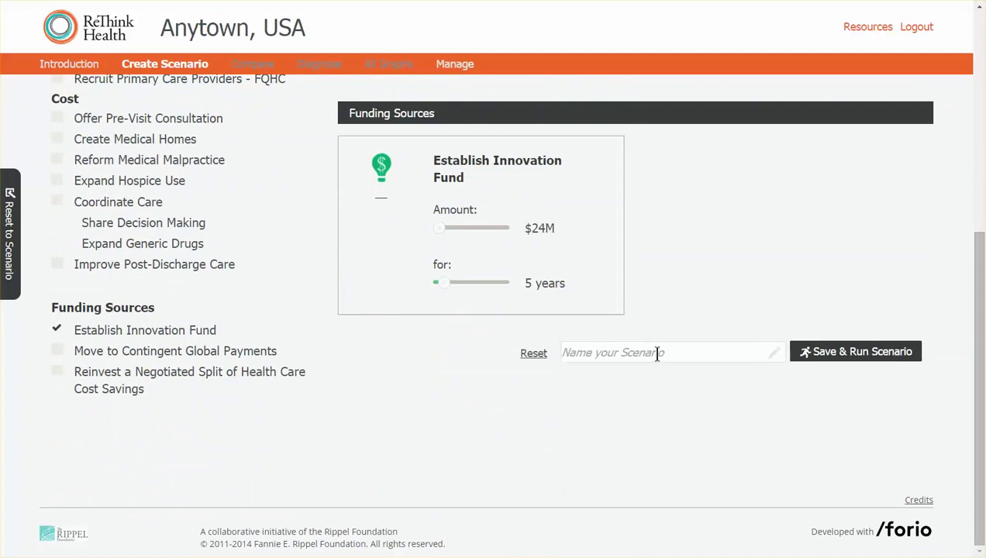
text(Healt)
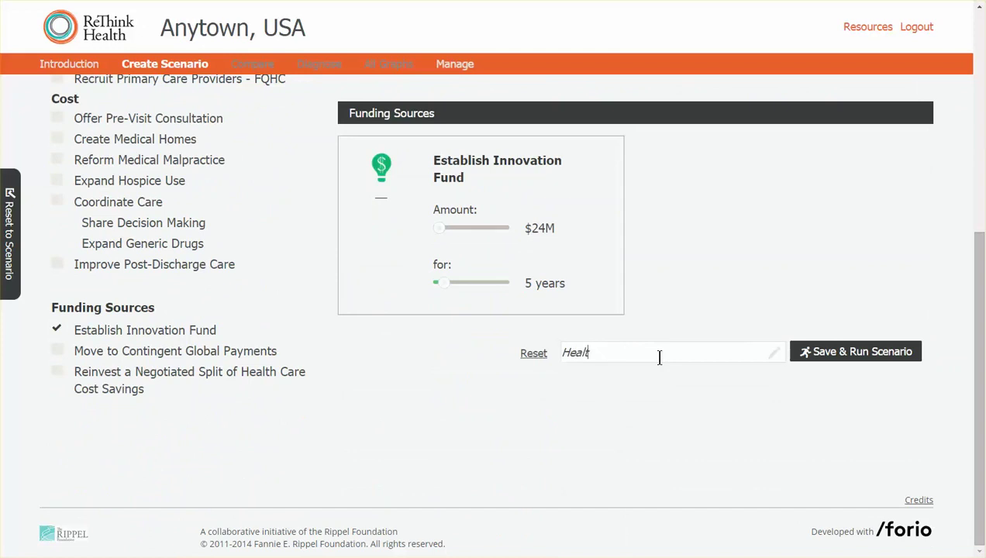
text(hy Behaviors)
click(849, 356)
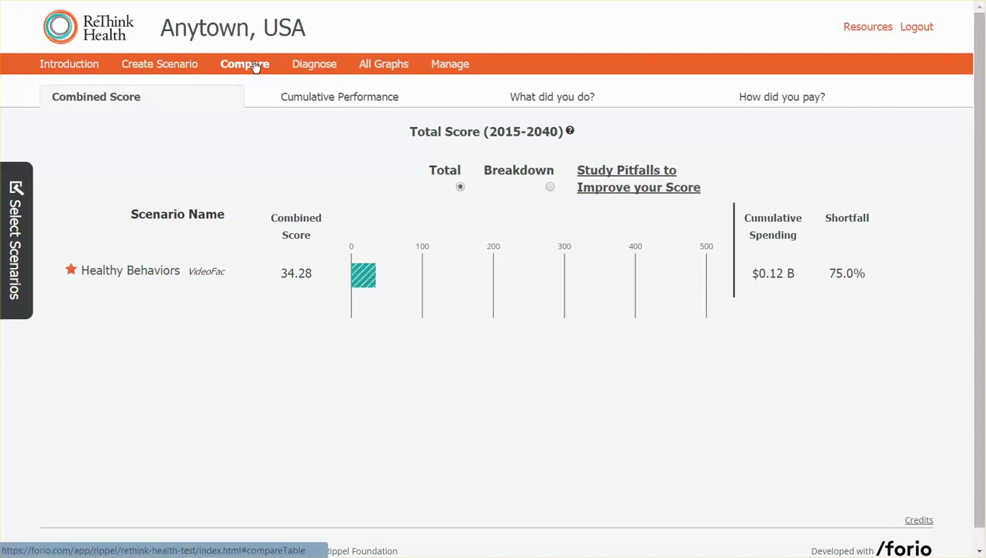
- Compare the scenario's combined score by breakdown and its cumulative performance against the baseline in actual values
mouse_move(351, 259)
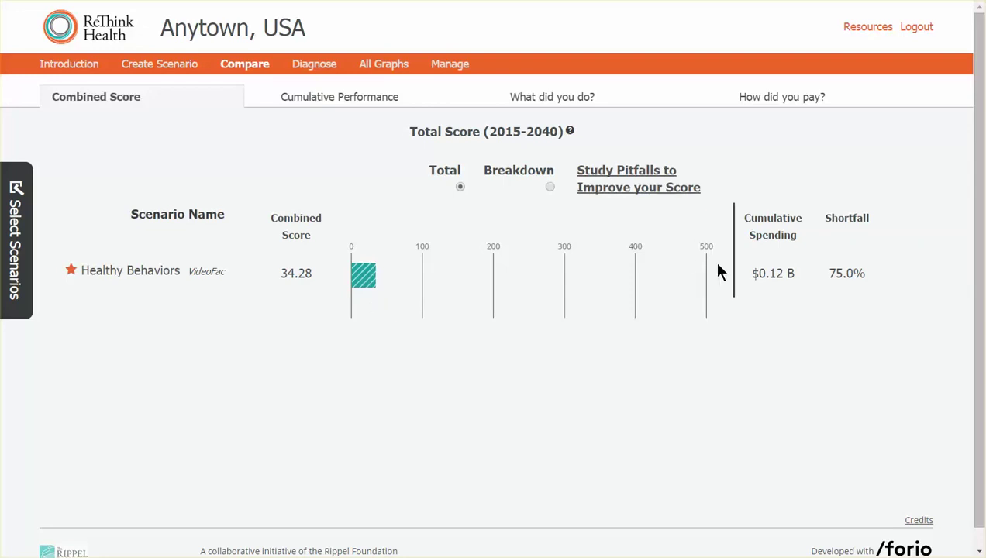
click(550, 187)
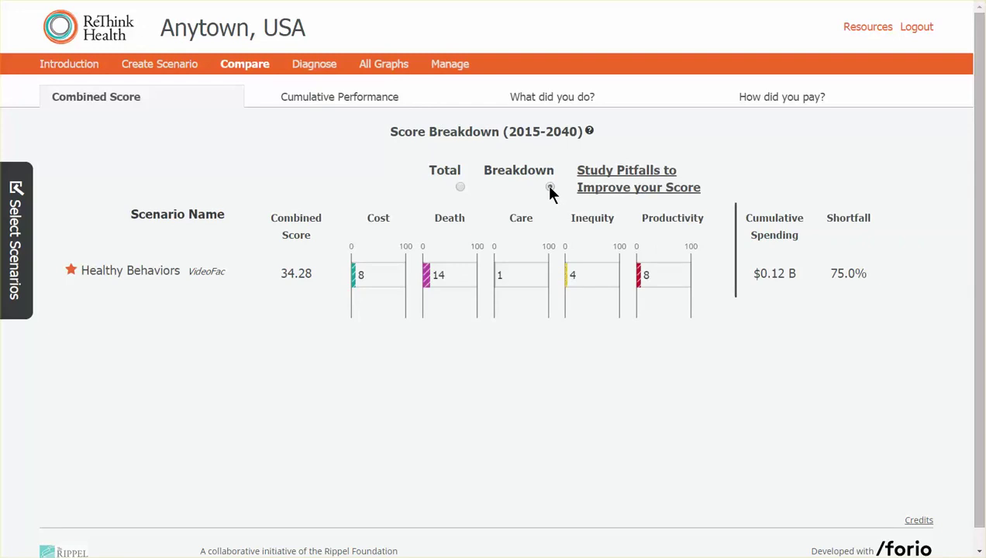
mouse_move(541, 222)
click(361, 107)
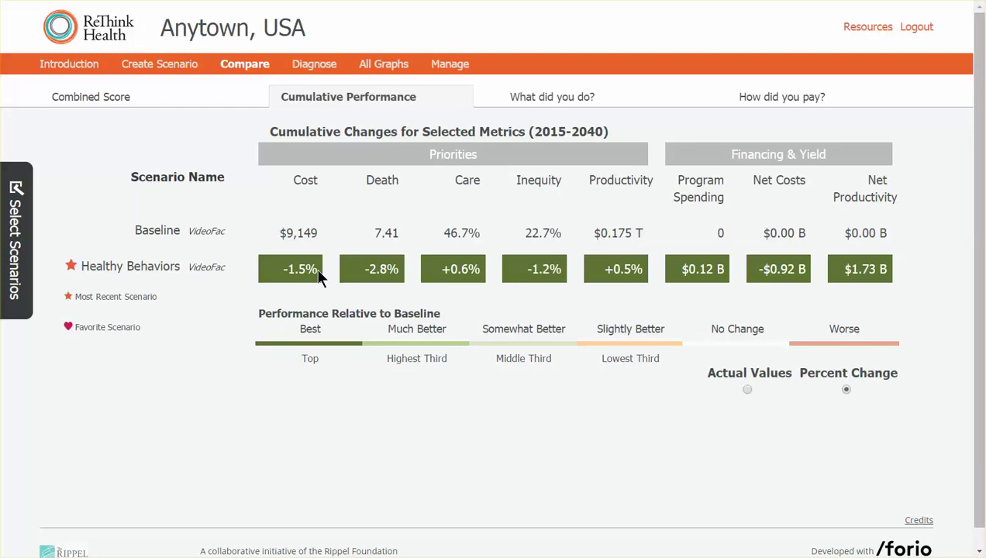
click(748, 390)
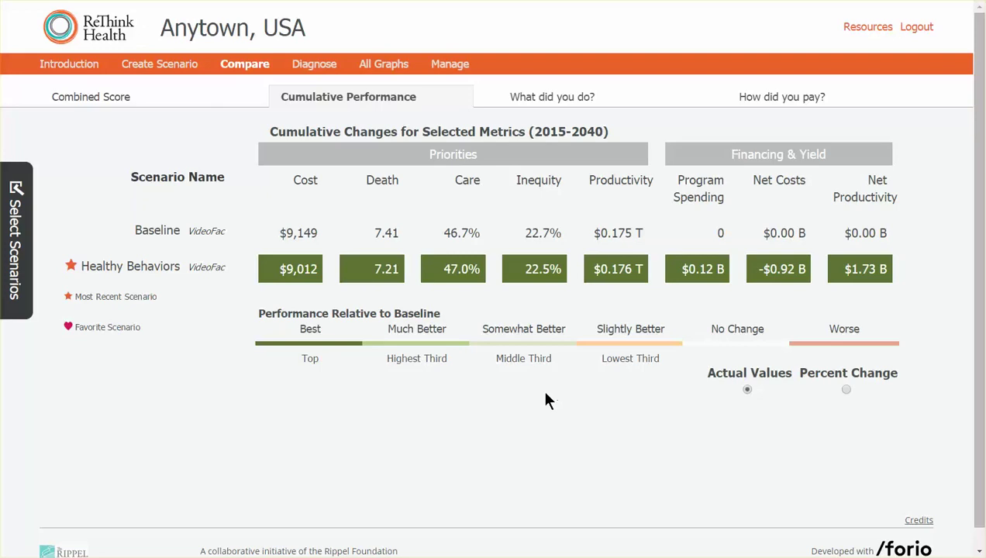
- Examine the Health graph of high risk behavior among all graphs, comparing Healthy Behaviors with the baseline around 2016 and 2020
click(380, 65)
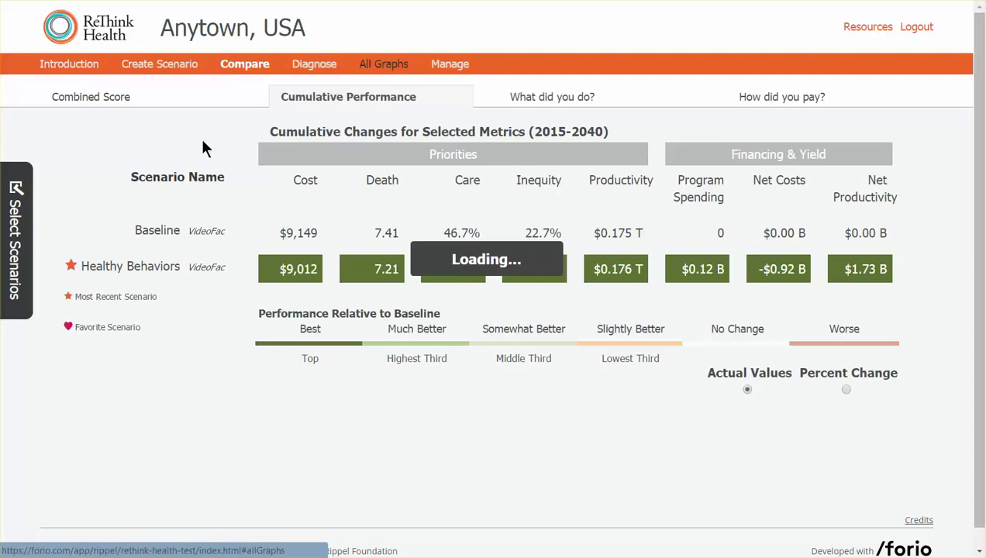
click(390, 68)
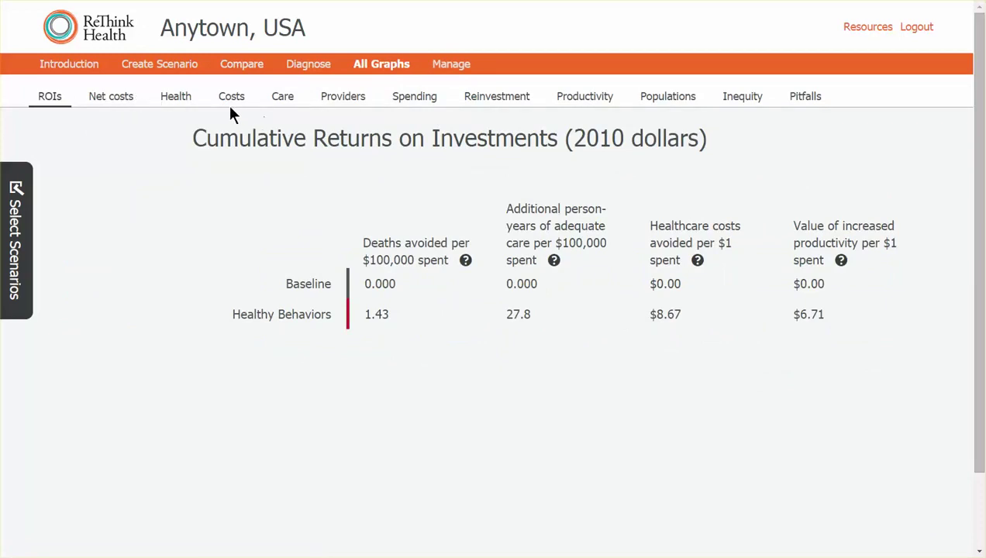
click(162, 102)
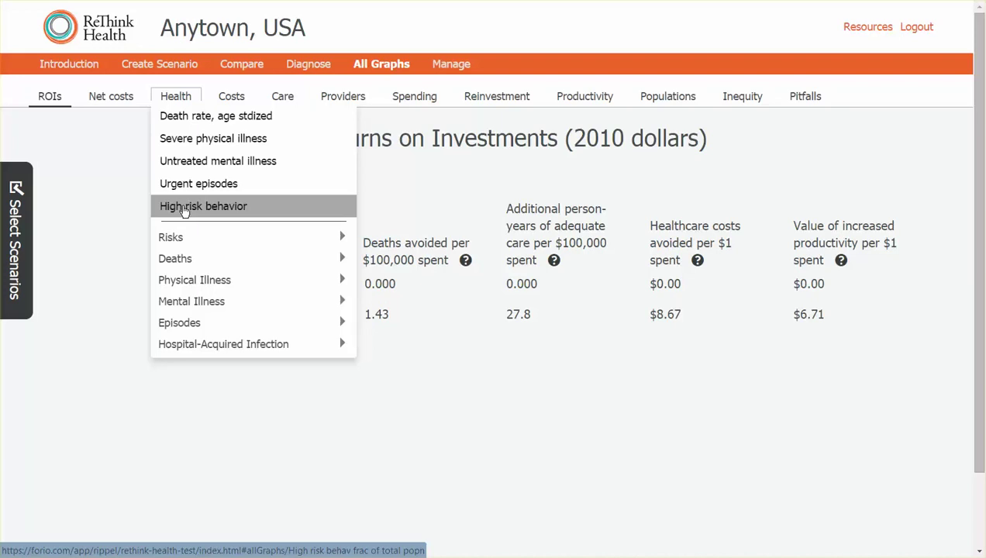
click(183, 207)
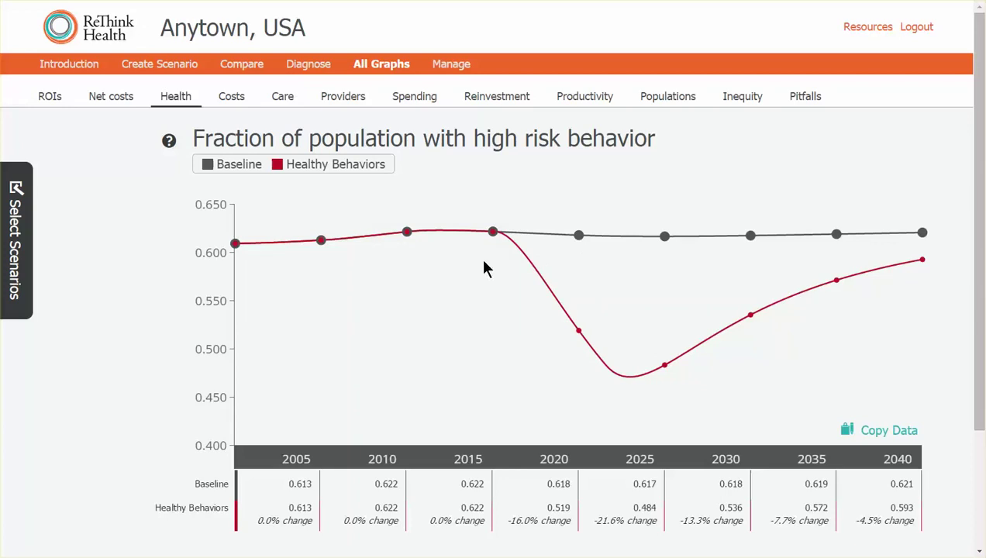
mouse_move(493, 236)
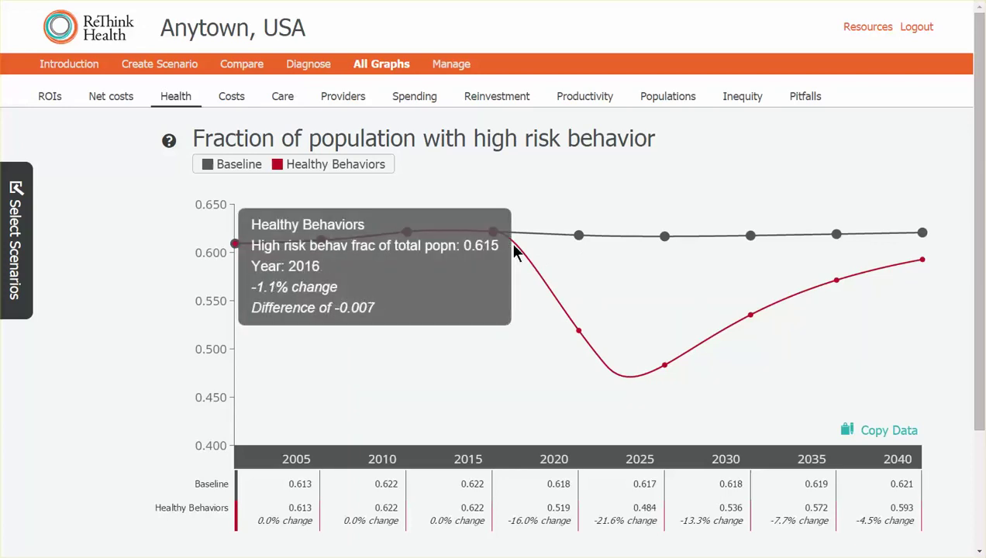
mouse_move(579, 334)
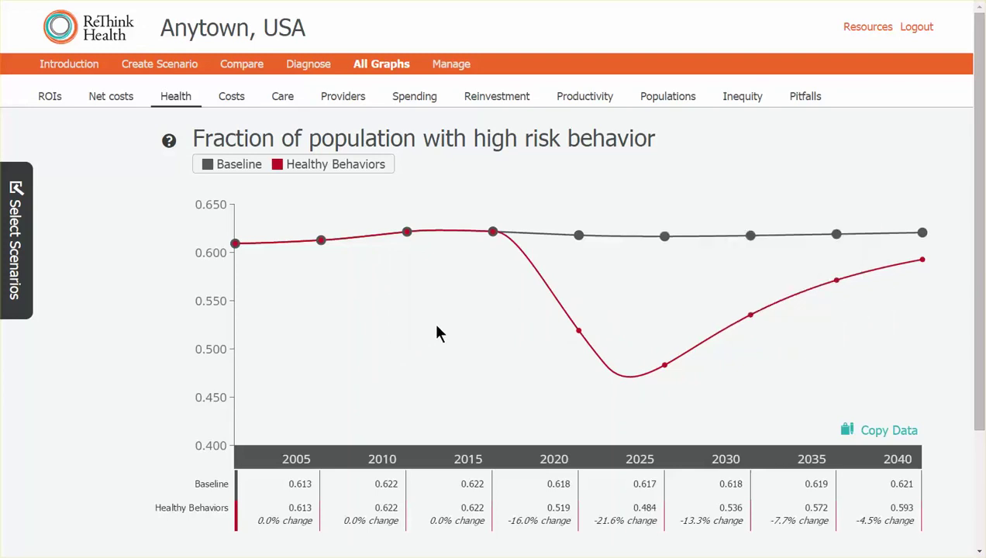
- Diagnose the Healthy Behaviors run by examining its key indicators and the Unsustainable Financing pitfall's program spending in 2040
click(304, 65)
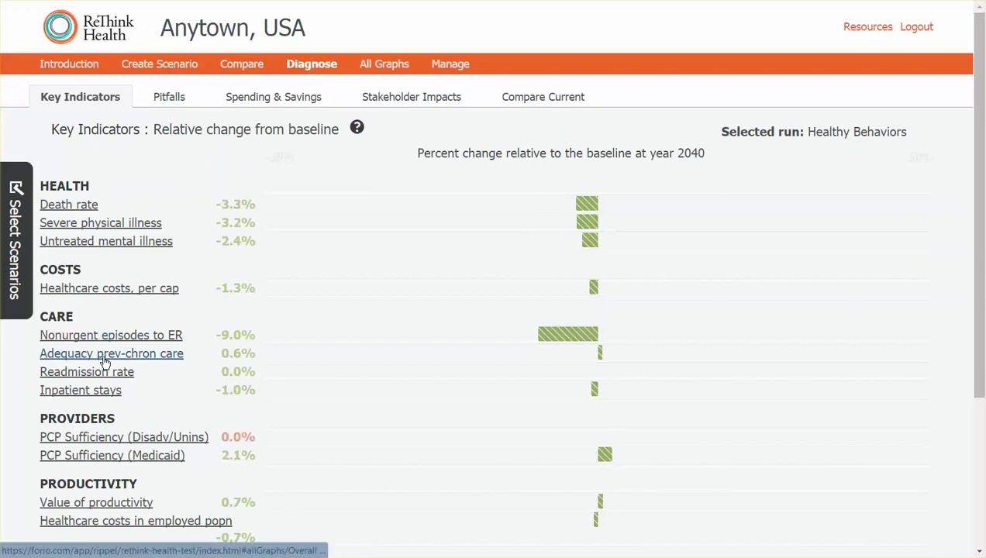
click(164, 102)
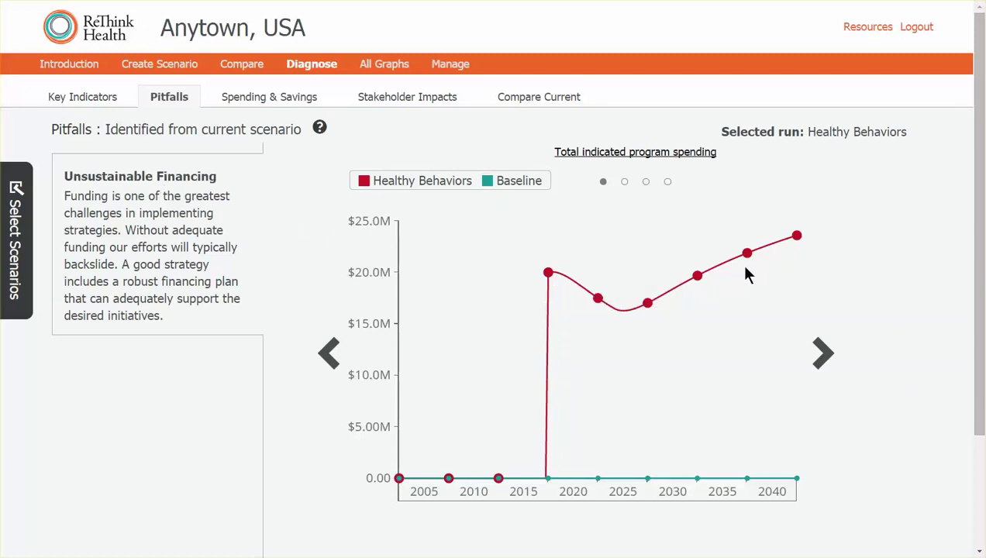
mouse_move(796, 247)
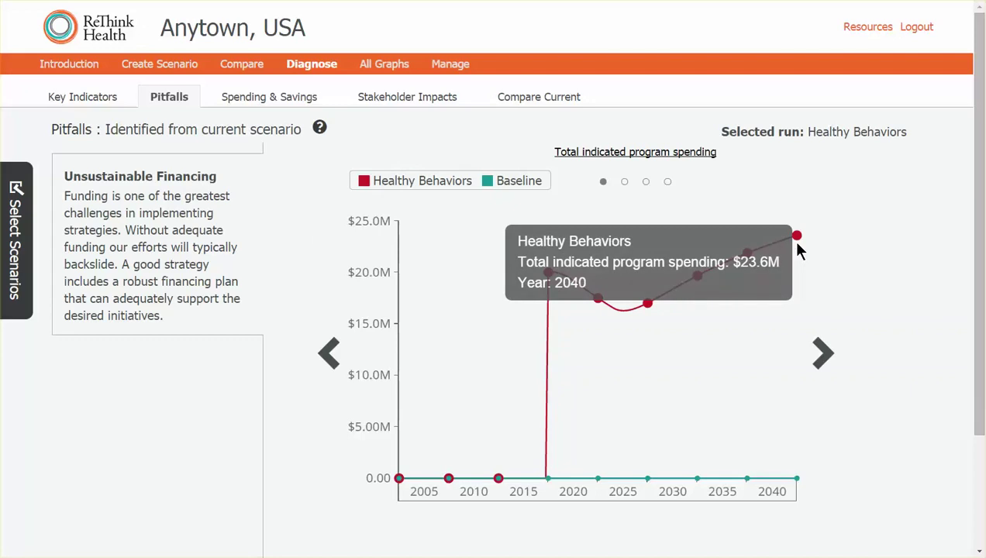
- Examine the Unsustainable Financing pitfall's graph of program spending vs indicated for Healthy Behaviors around 2021
click(824, 354)
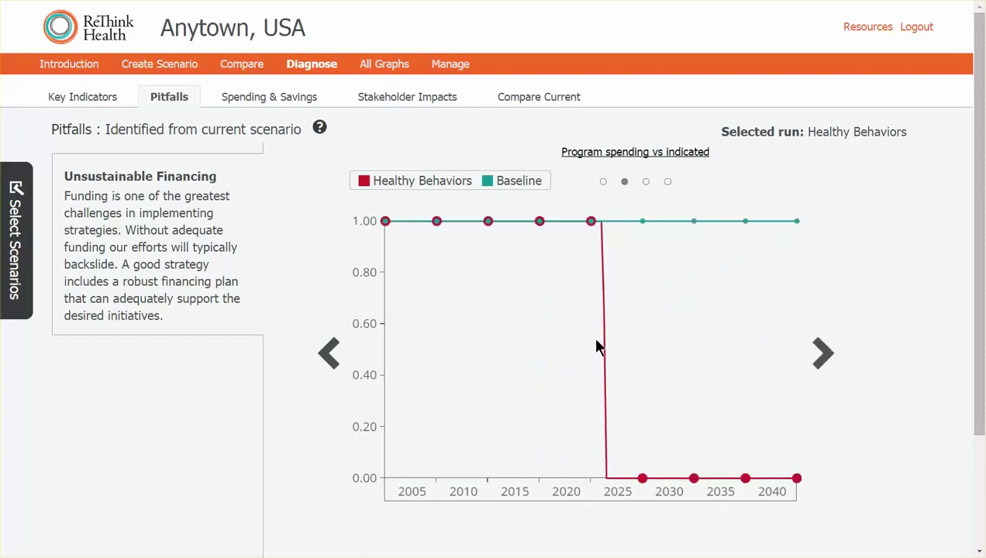
mouse_move(602, 235)
mouse_move(604, 348)
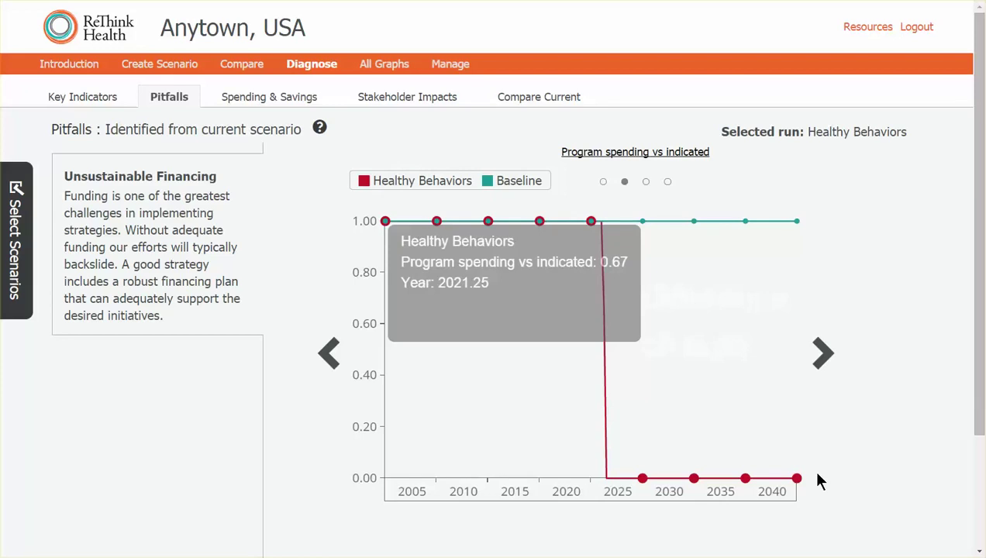
- Examine the Health graph of high risk behavior again, at the low point of the Healthy Behaviors curve
click(388, 65)
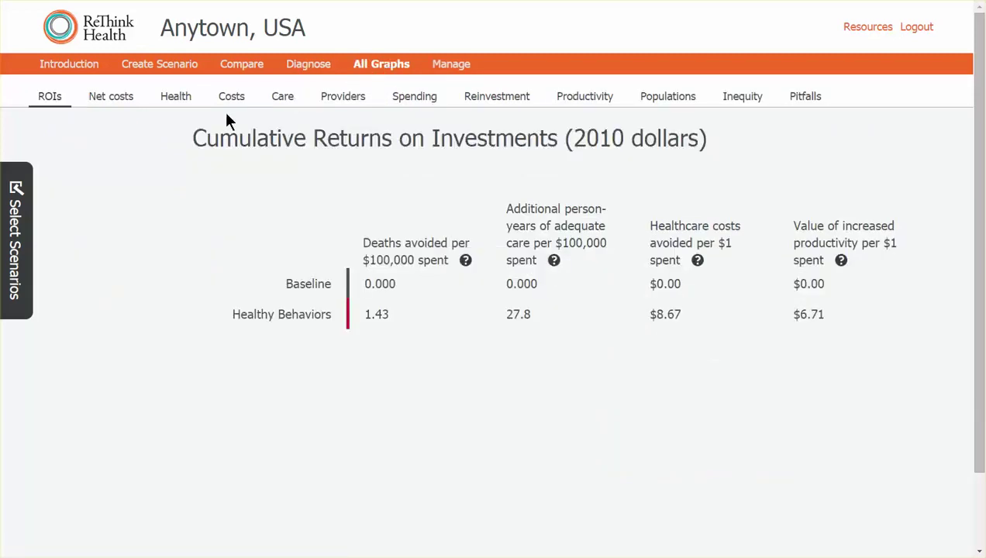
click(181, 94)
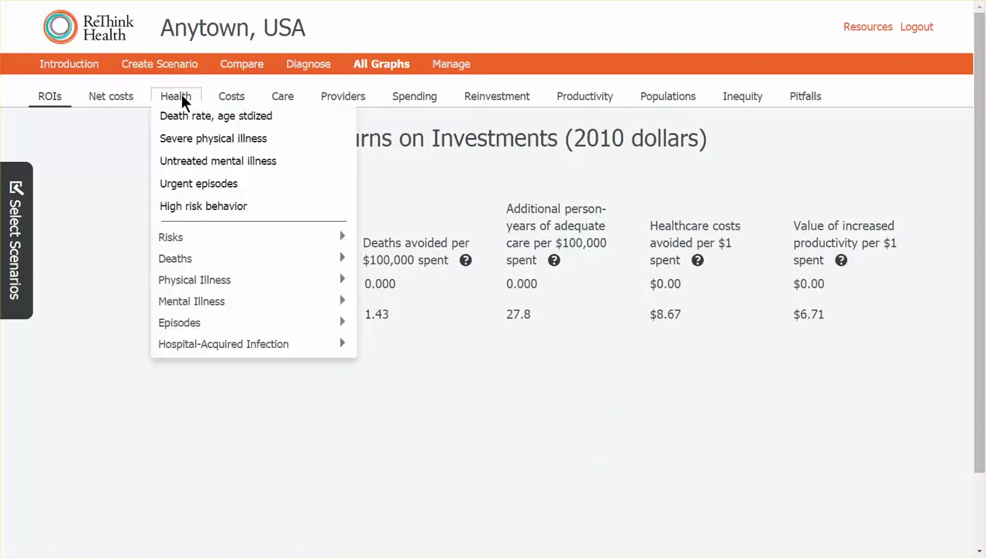
click(203, 208)
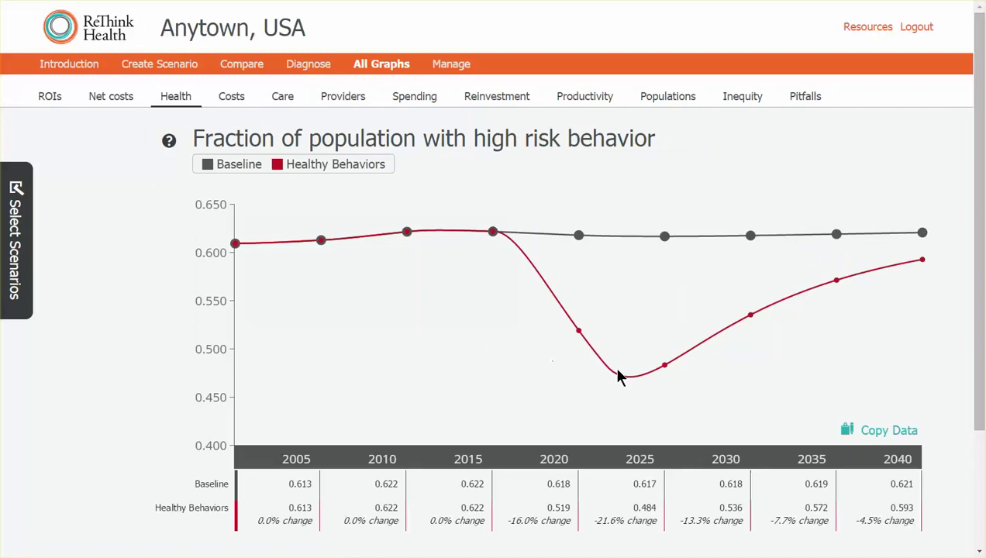
mouse_move(618, 376)
- Review the Healthy Behaviors diagnosis for spending and savings, stakeholder impacts, and the current run's population by age group
click(307, 67)
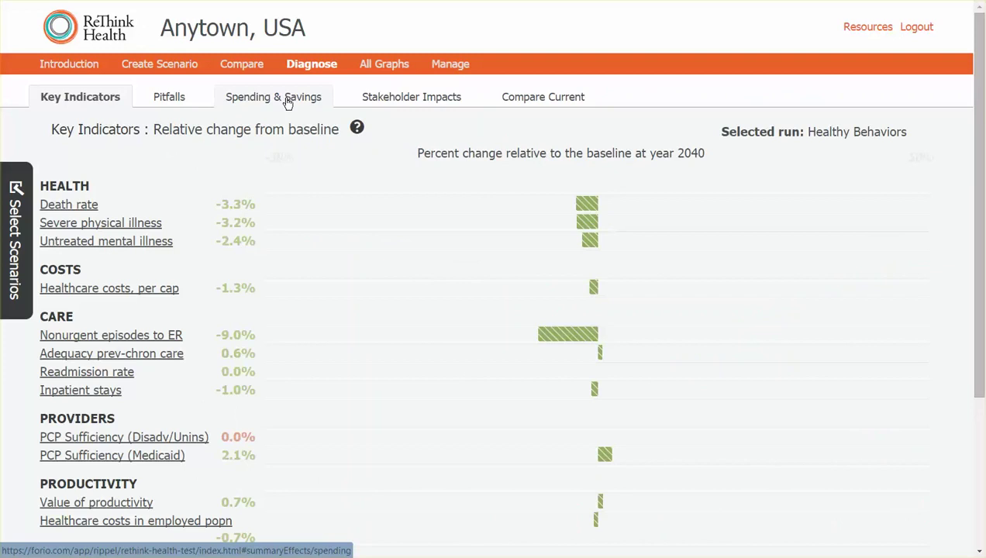
click(288, 104)
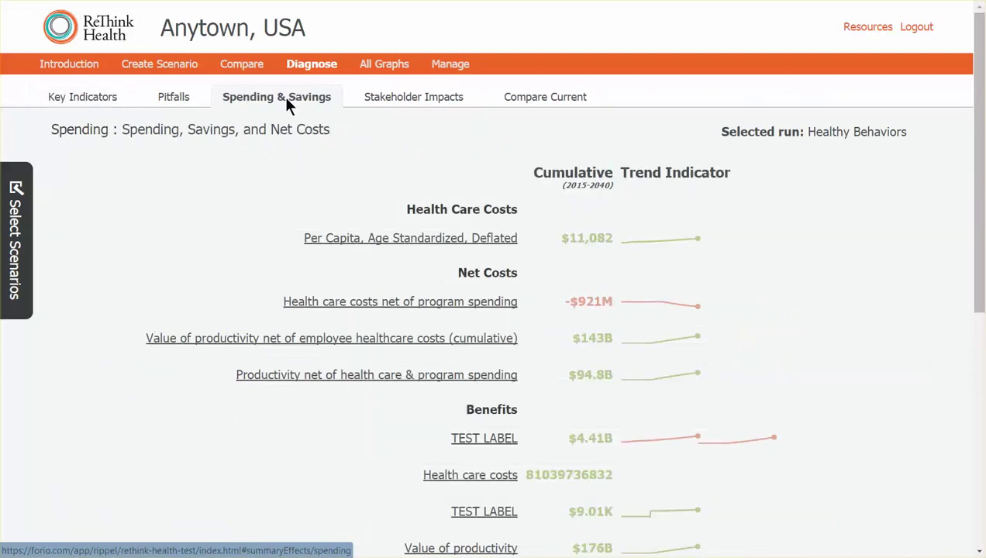
click(400, 105)
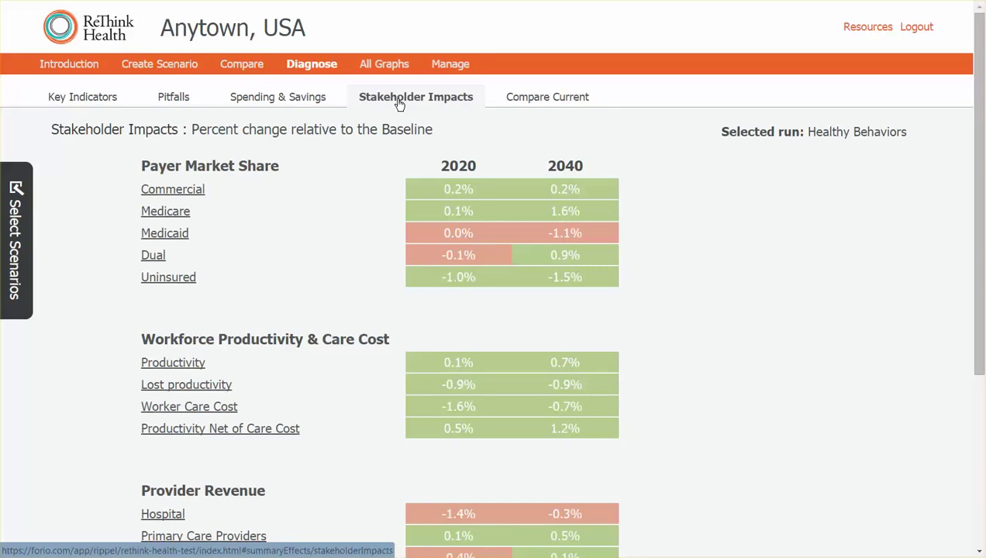
click(537, 102)
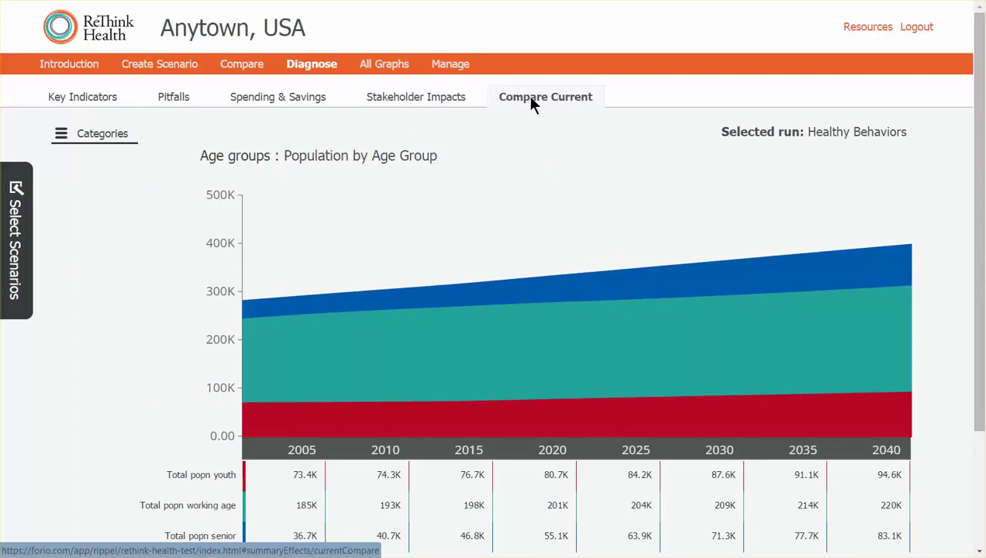
- Return to scenario creation and reset the scenario settings to clear the Enable Healthier Behaviors initiative
click(184, 67)
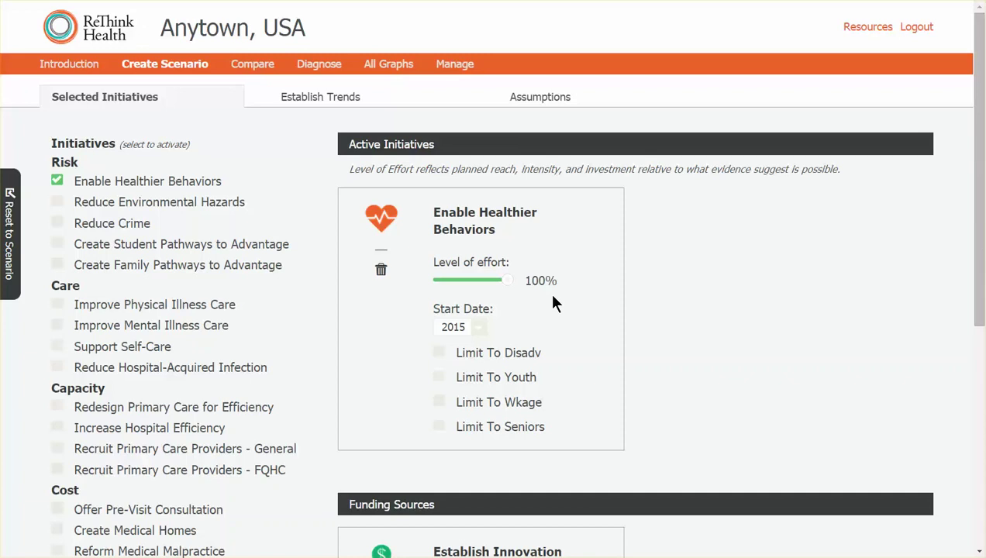
click(54, 182)
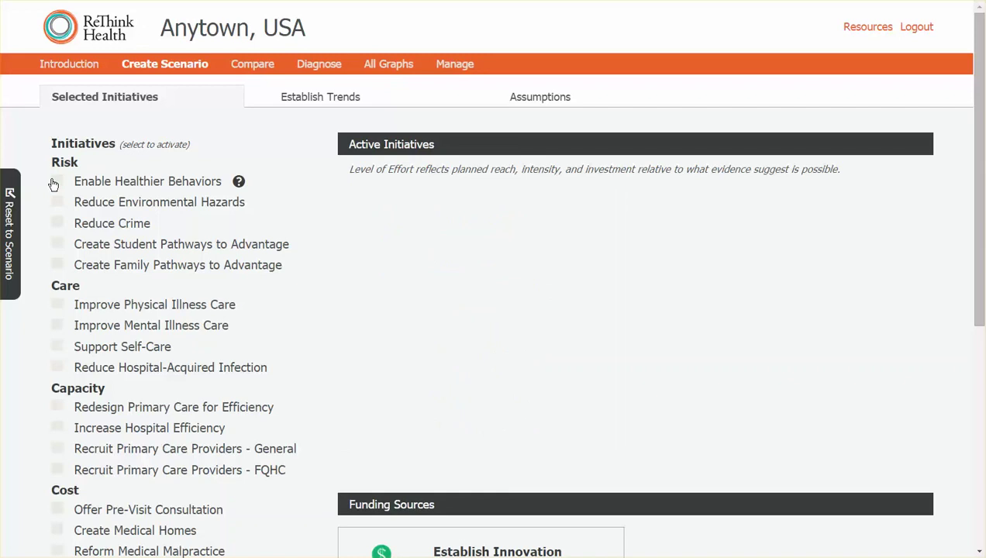
click(54, 183)
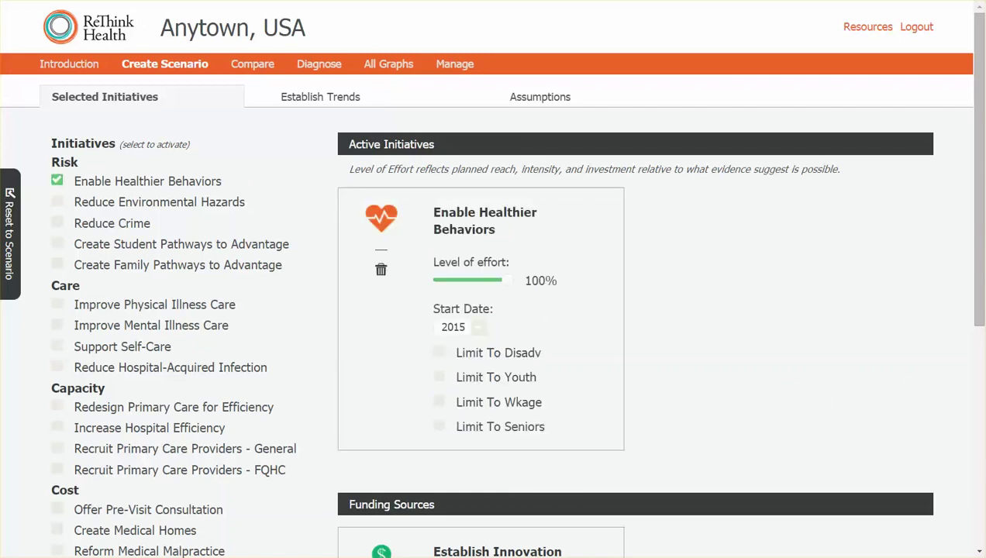
scroll(980, 473, down, 5)
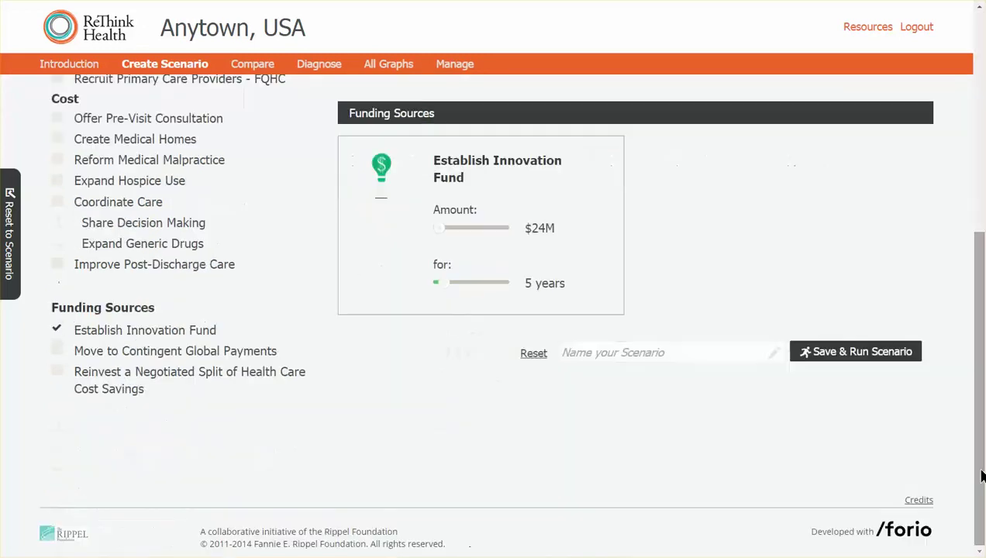
click(533, 354)
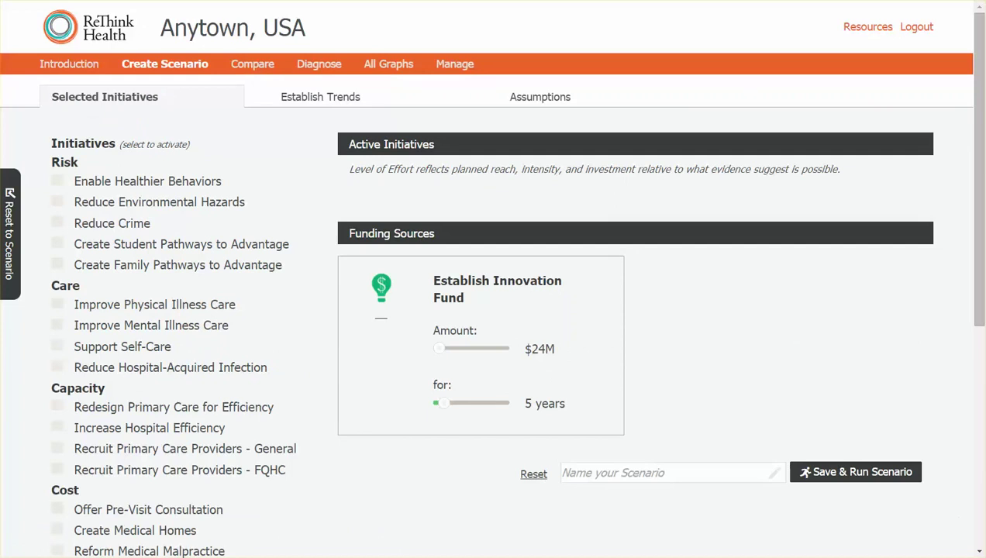
- Read about and activate the Improve Post-Discharge Care initiative, and save and run the scenario as "Post Discharge"
click(980, 552)
click(980, 553)
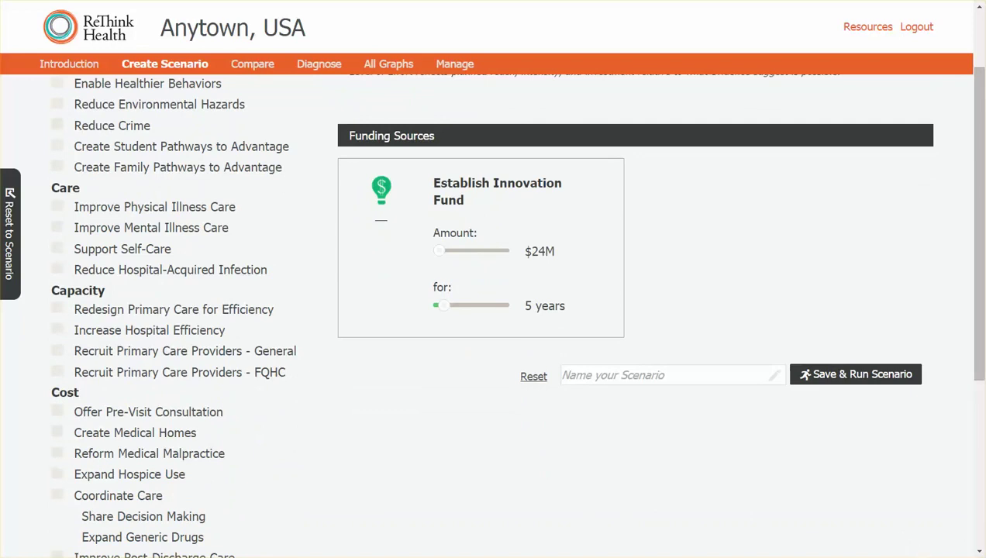
click(980, 552)
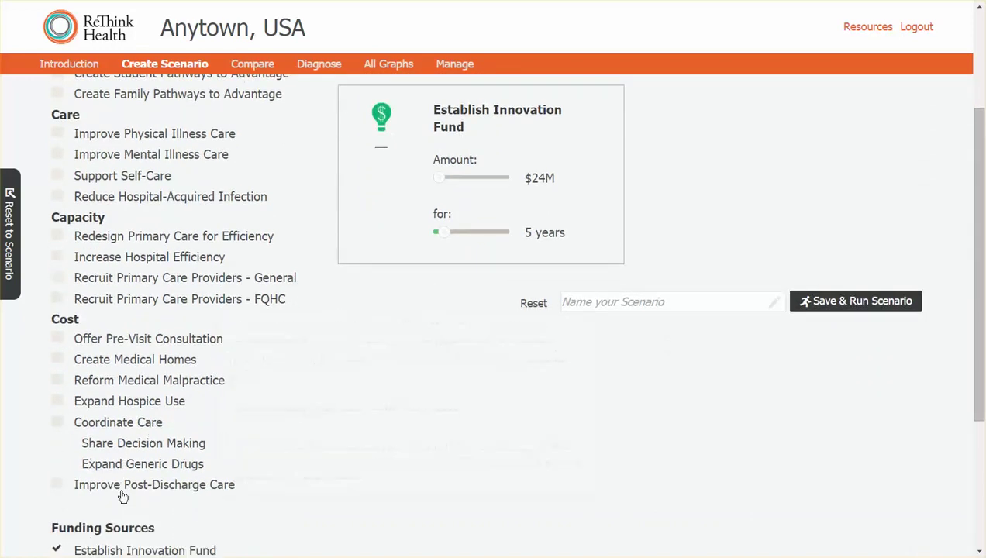
mouse_move(256, 494)
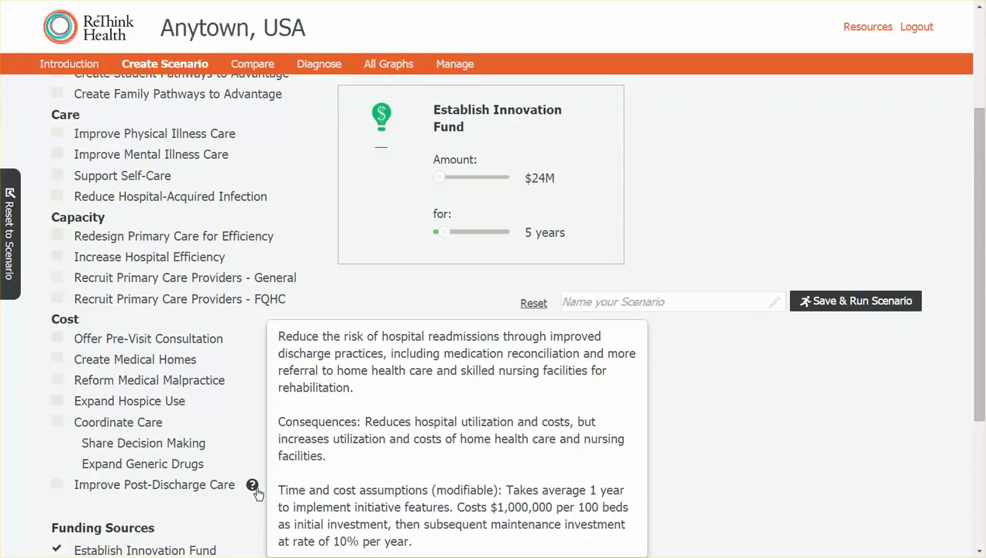
click(58, 485)
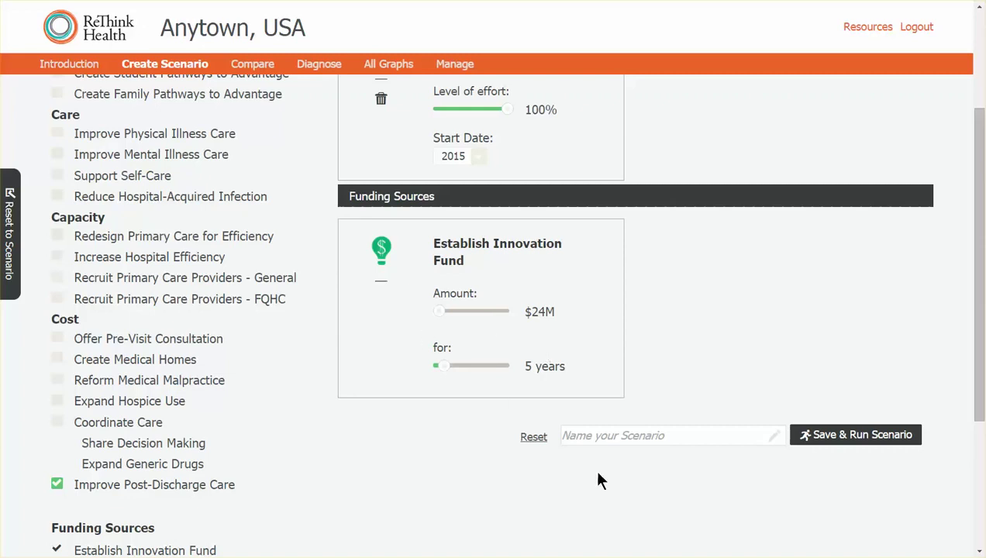
text(Post Discharge)
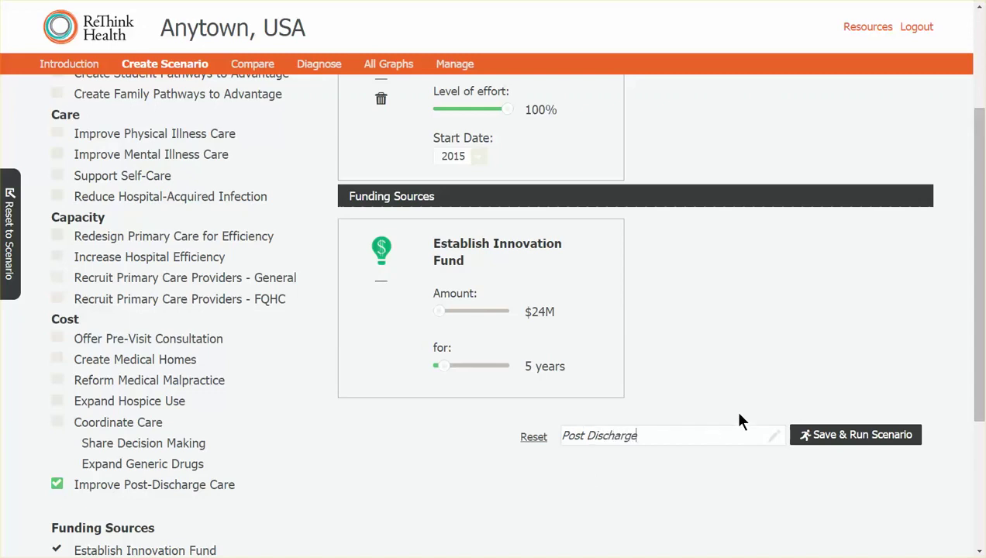
click(851, 436)
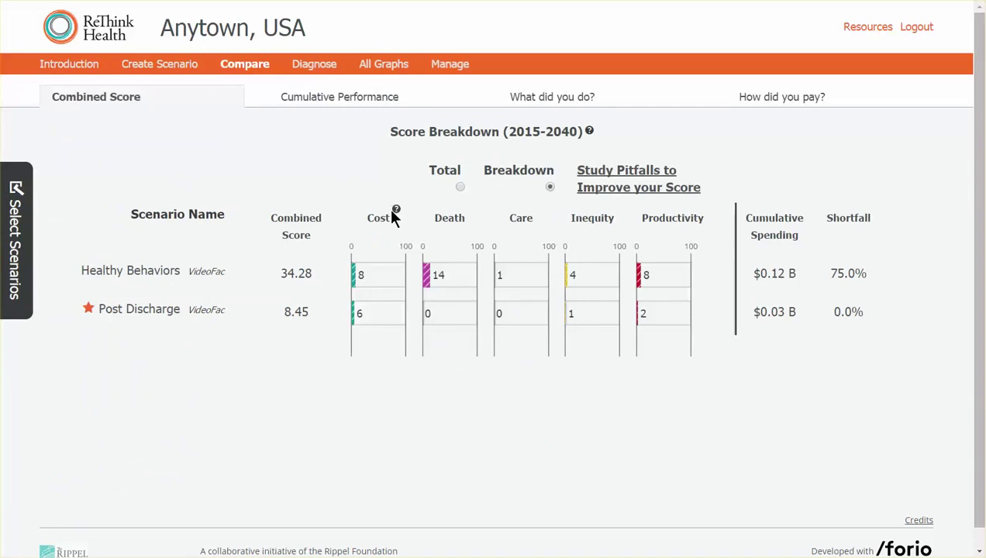
- Compare the total combined scores of both scenarios and review which scenarios are available for comparison and management
click(460, 188)
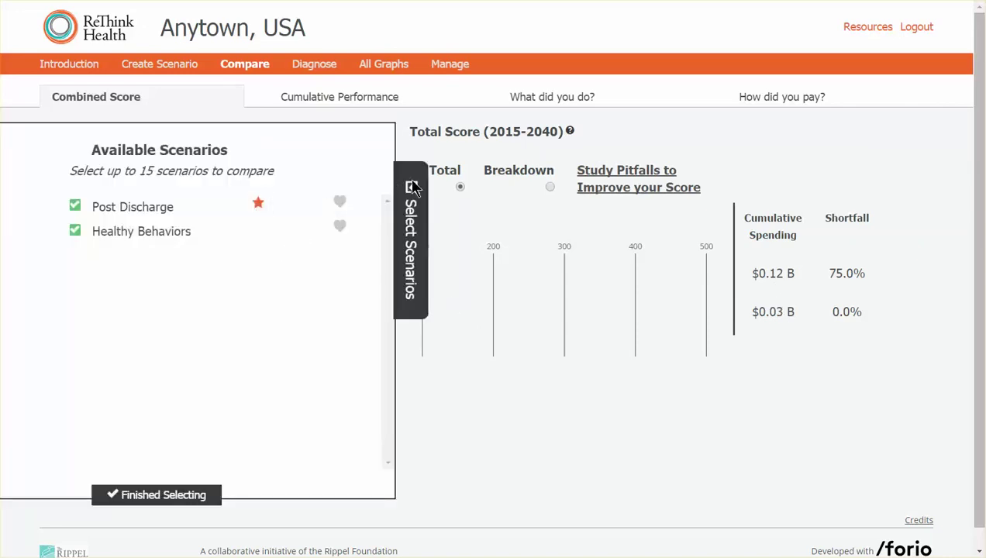
click(417, 226)
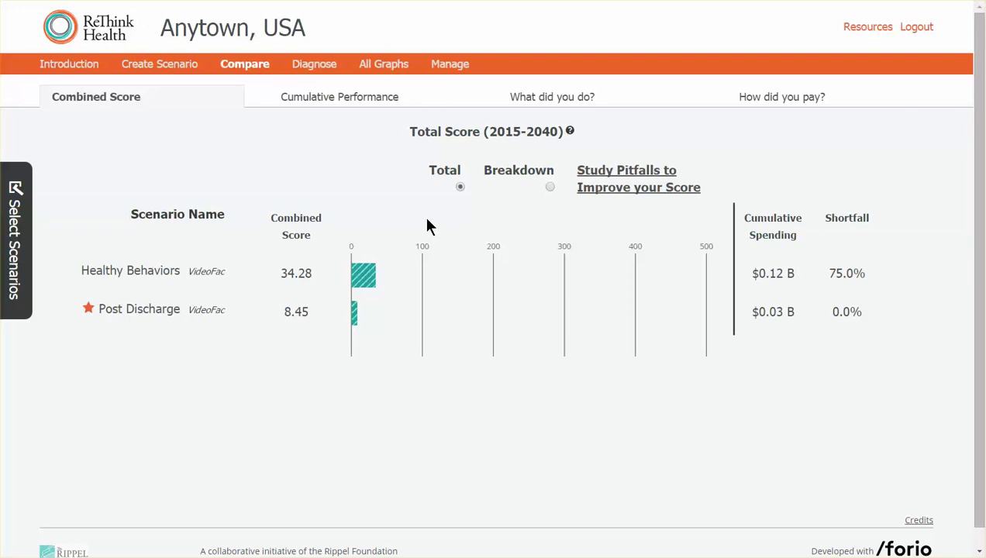
click(27, 222)
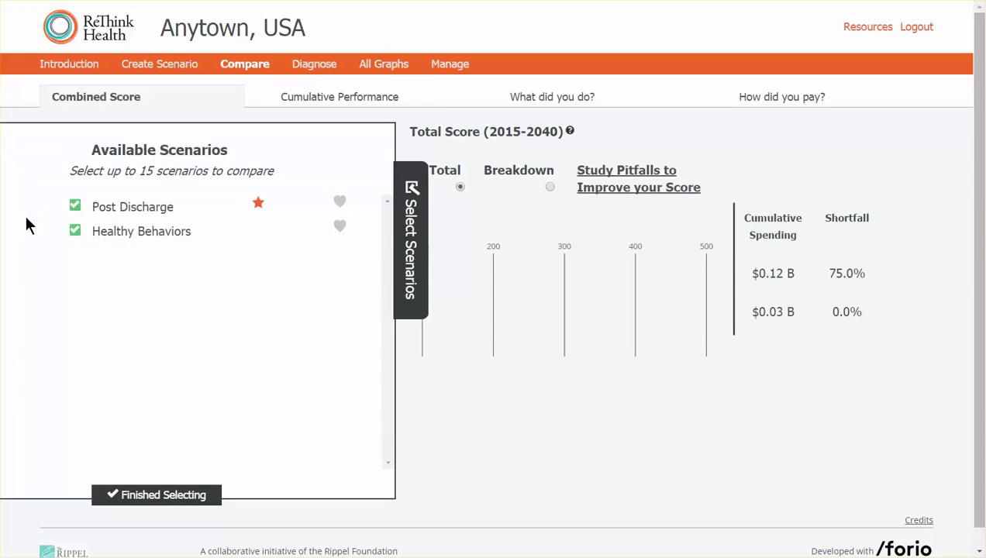
click(157, 500)
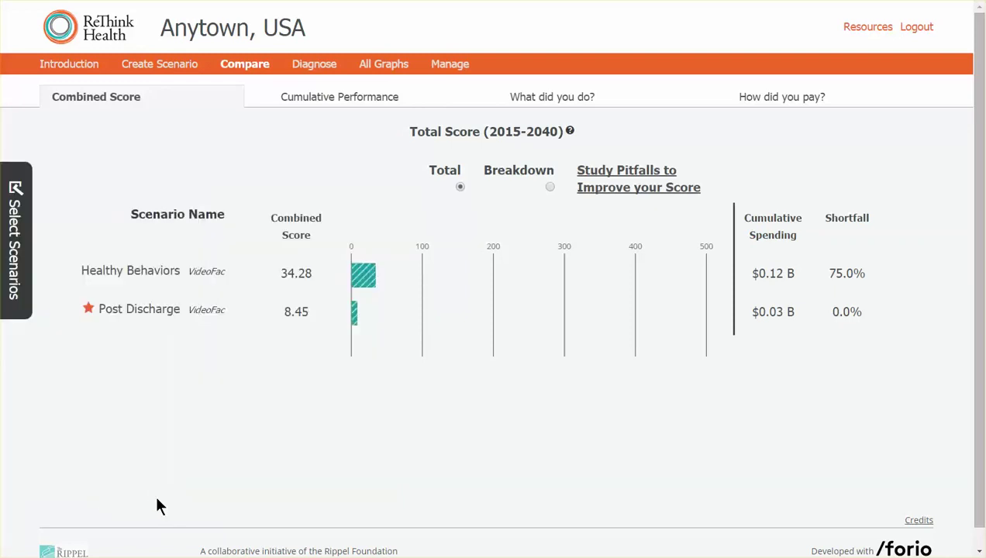
click(463, 64)
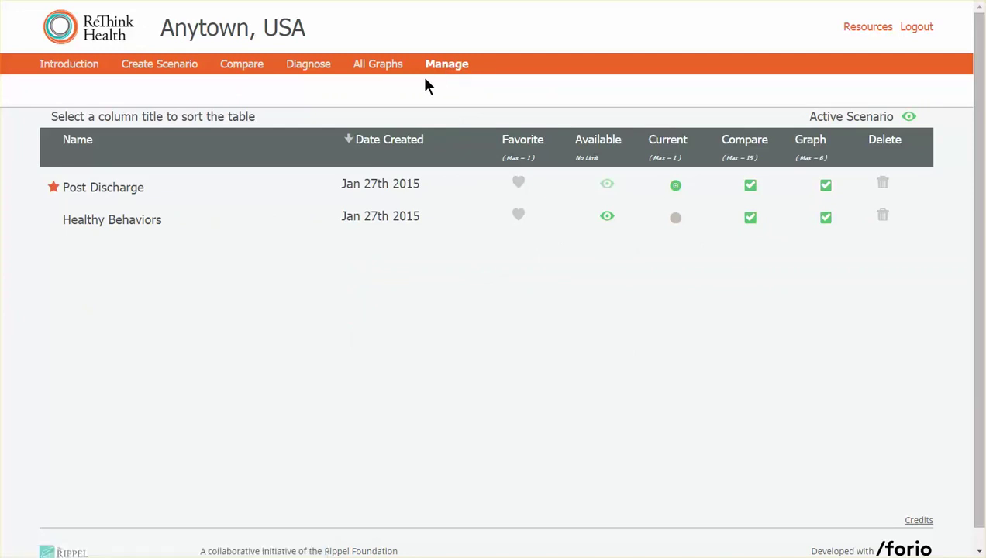
- Examine the Spending v. indicated pitfall graph among all graphs, comparing Post Discharge with Healthy Behaviors around 2025
click(379, 65)
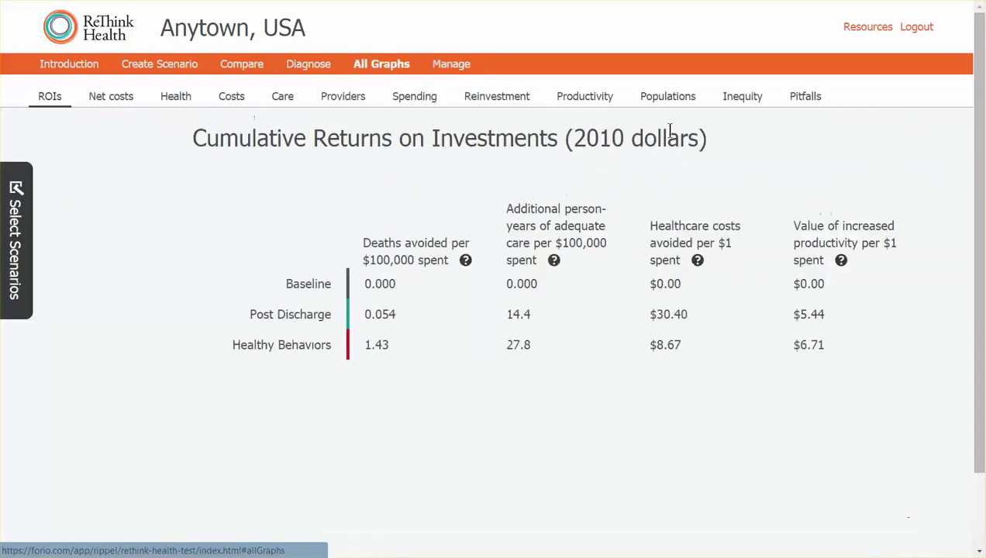
click(799, 99)
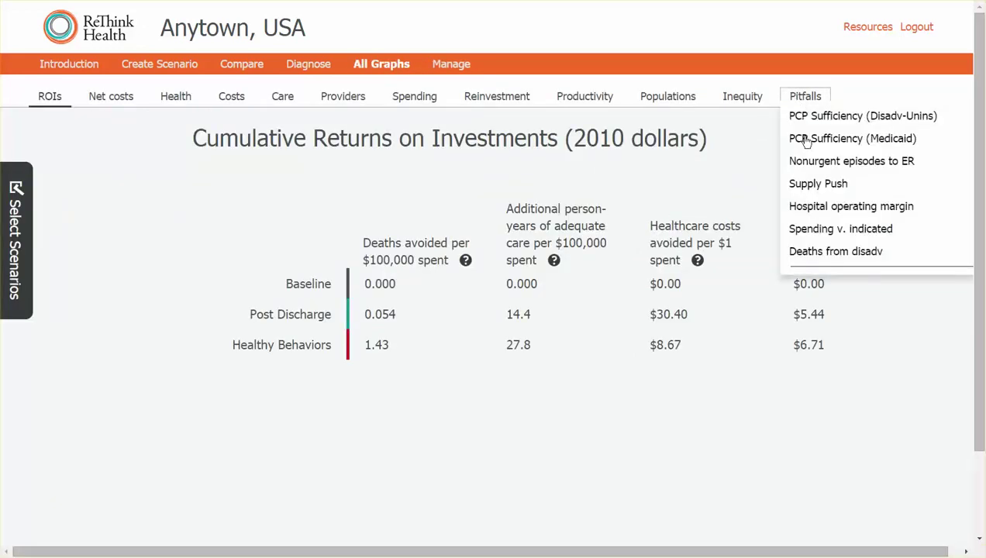
click(826, 235)
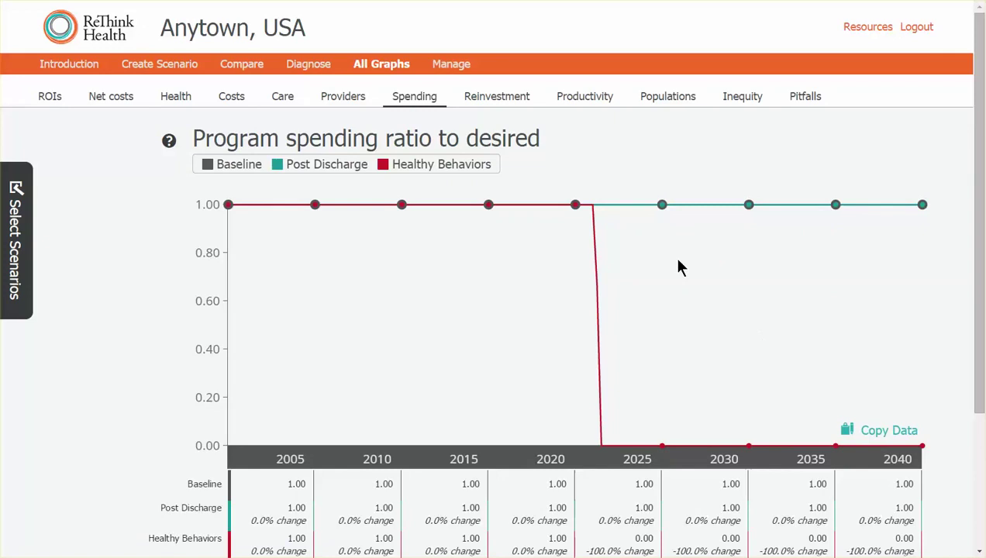
mouse_move(677, 219)
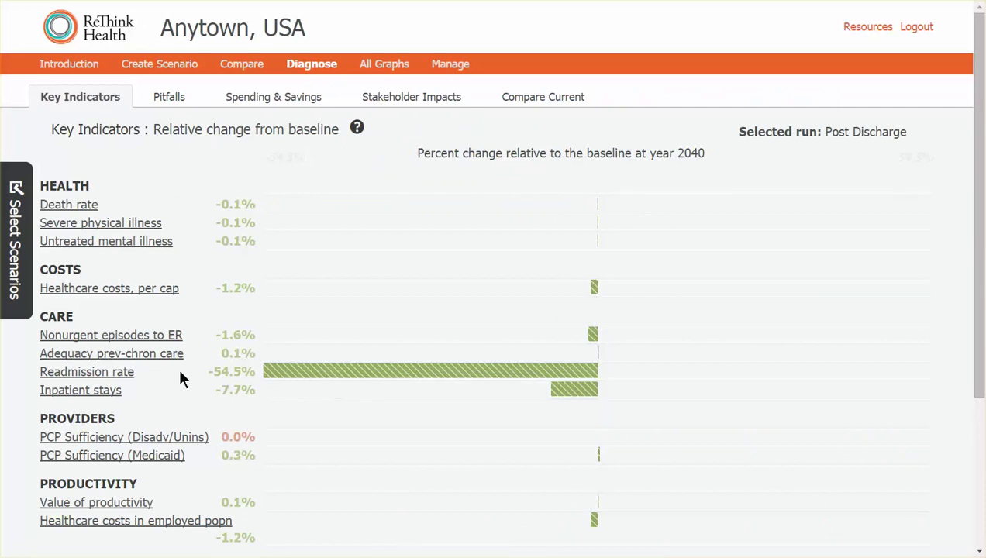
- From the Post Discharge run's key indicators, examine the hospital readmission rate graph just after 2015
click(128, 374)
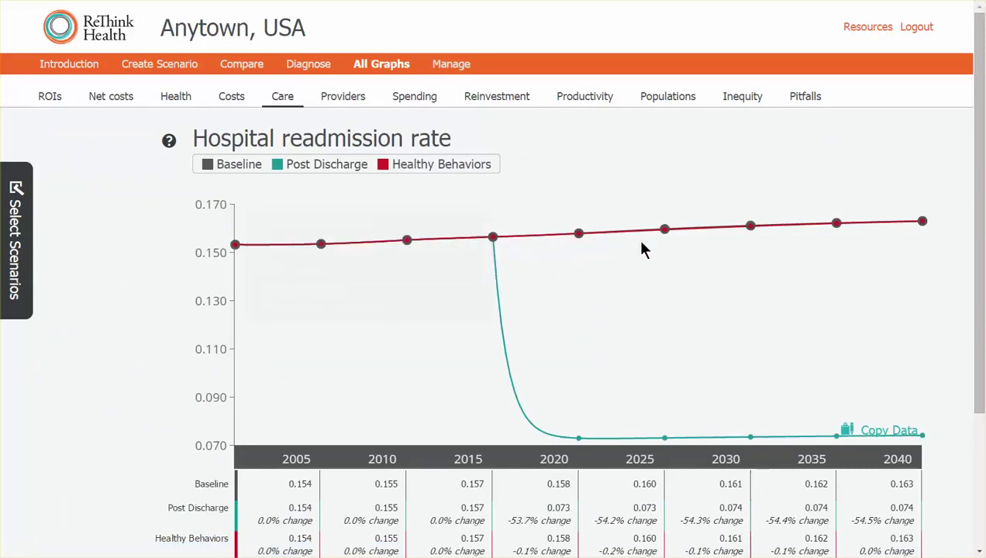
mouse_move(502, 308)
- Open the home health graph among the costs by component
click(232, 100)
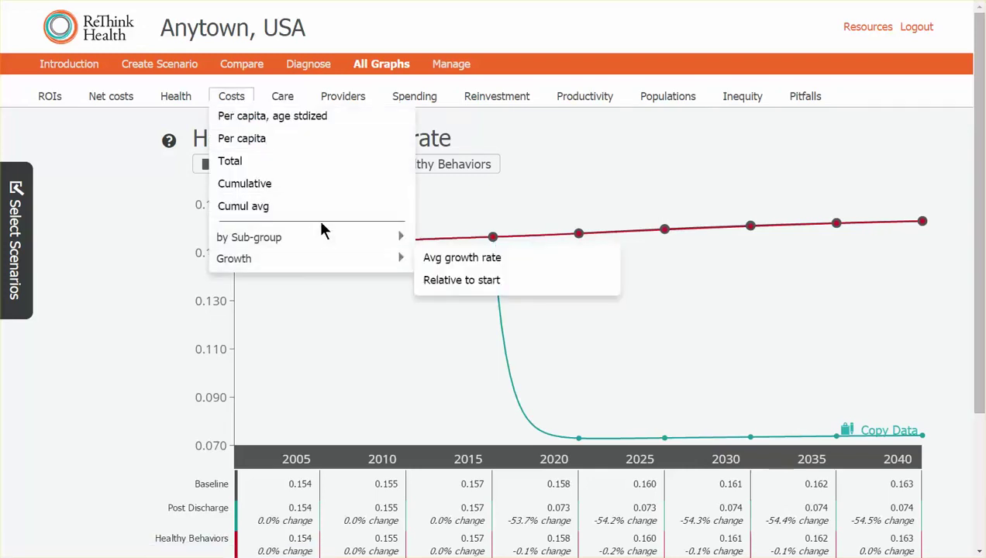
mouse_move(332, 236)
mouse_move(465, 236)
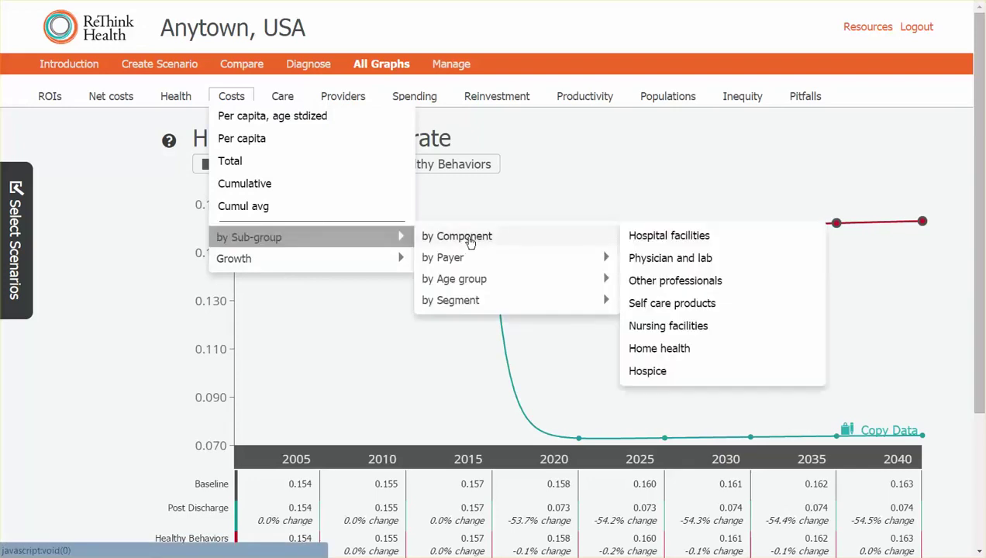
click(658, 351)
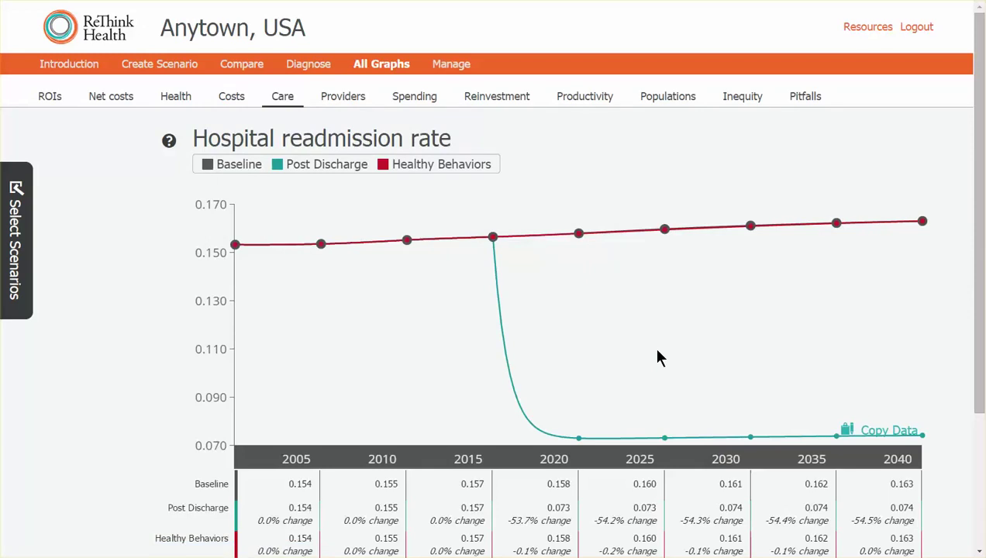